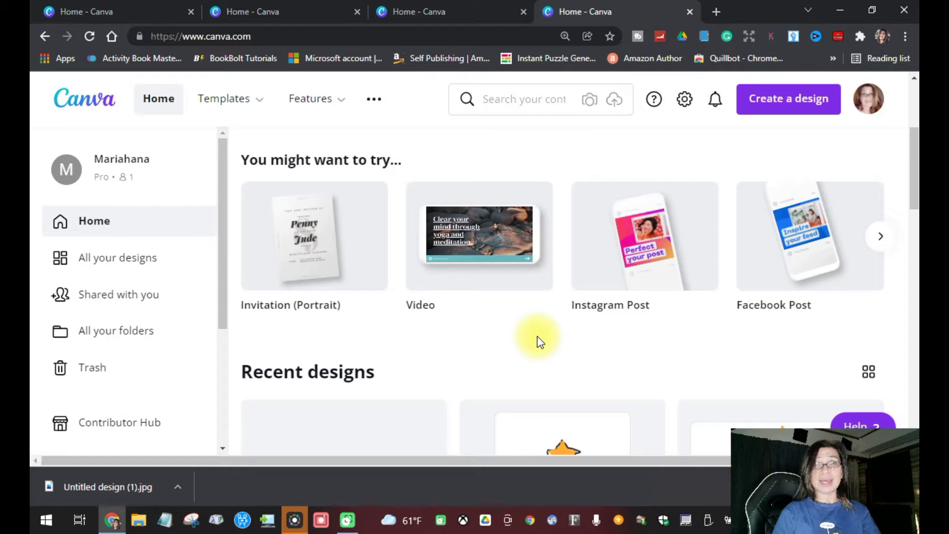
# Start a new blank Presentation (16:9) design.
pyautogui.click(884, 242)
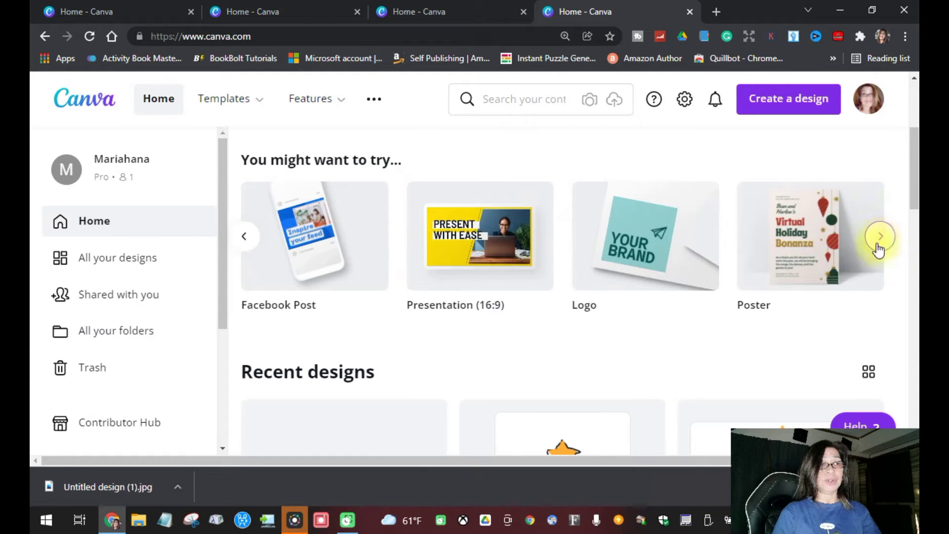
pyautogui.click(487, 227)
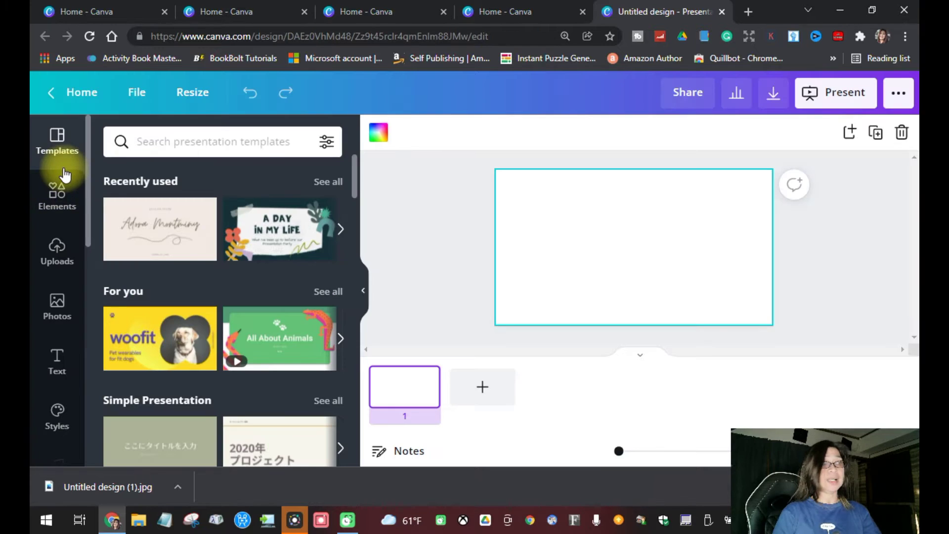
pyautogui.scroll(-10, 61, 198)
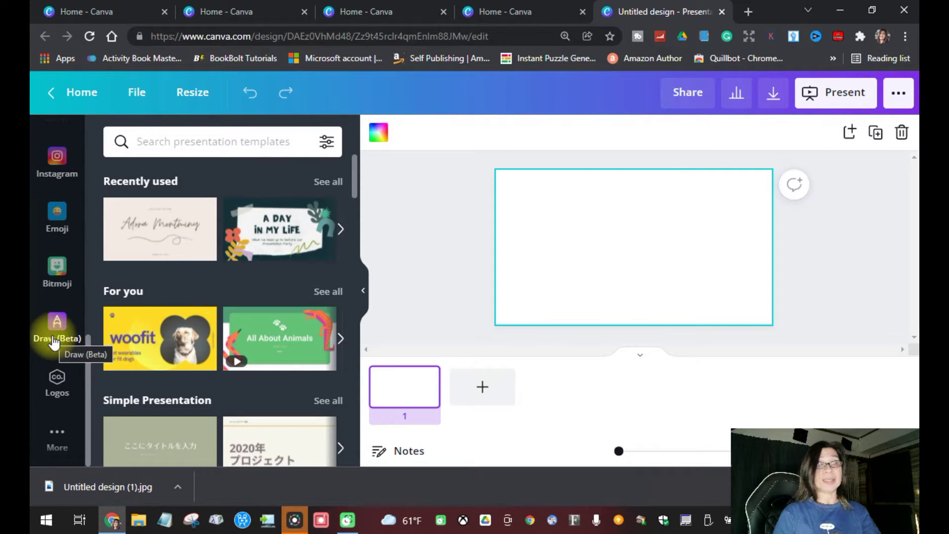
# Open the Draw (Beta) app from More and try the Marker and other brush tiles.
pyautogui.click(62, 455)
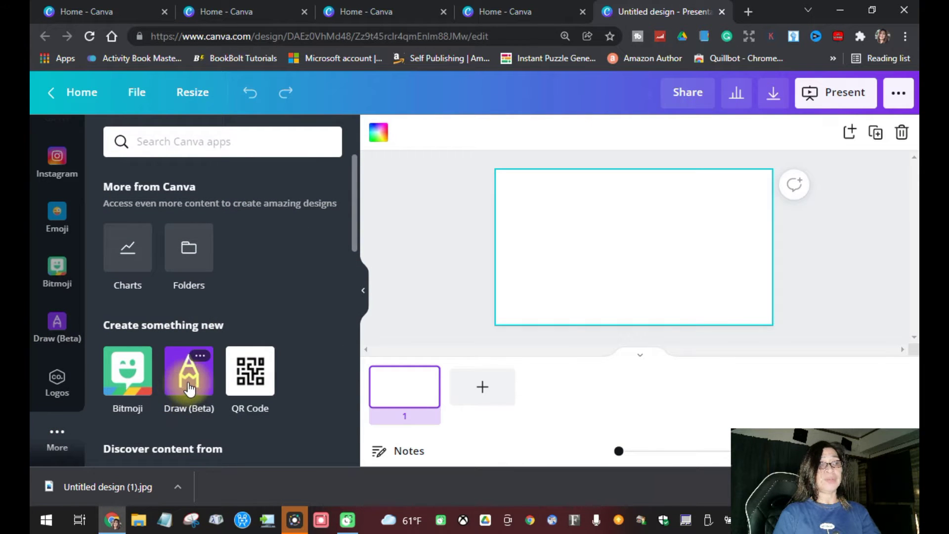
pyautogui.click(189, 381)
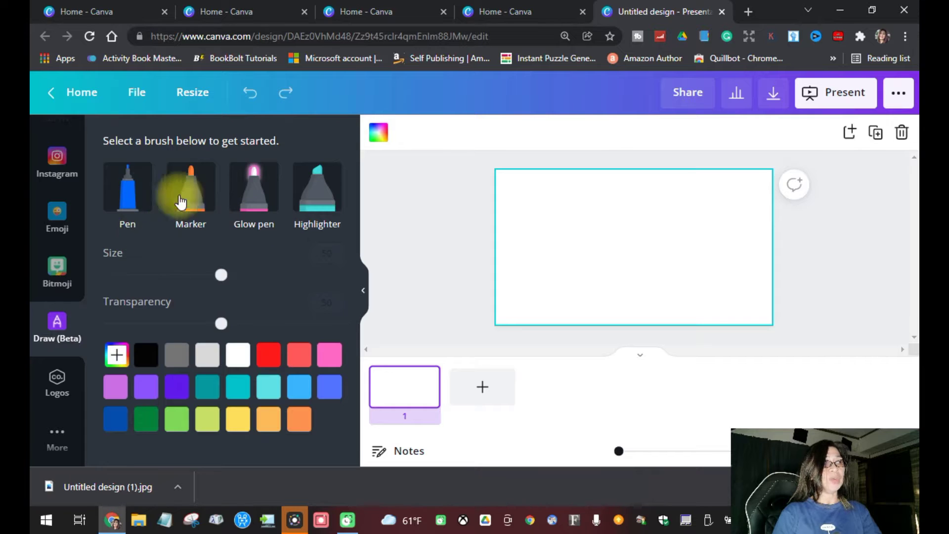
pyautogui.click(127, 213)
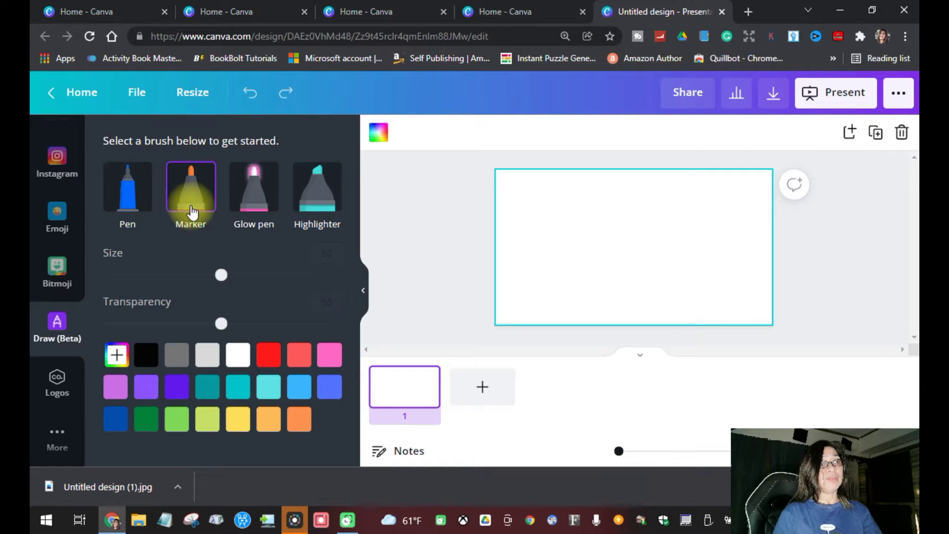
pyautogui.click(249, 212)
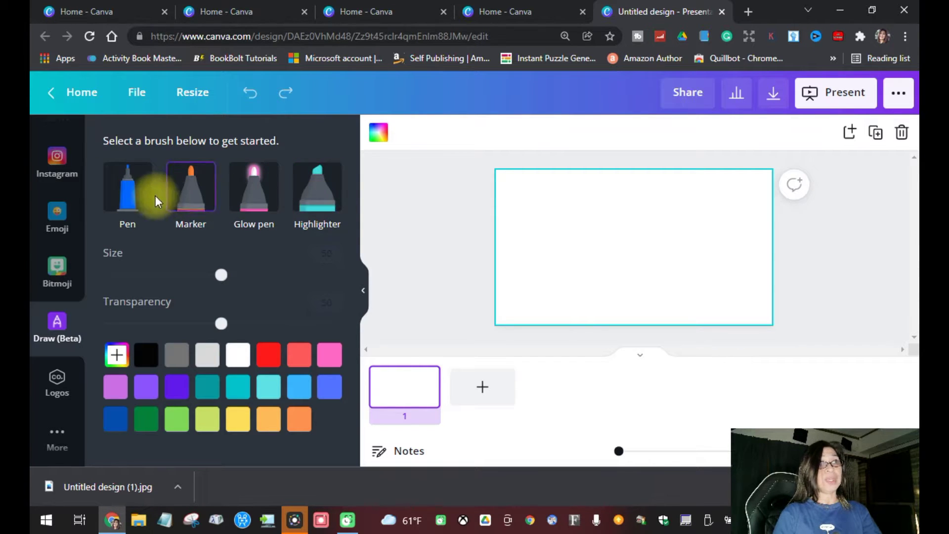
# Draw thin Pen test lines, then a thick blue line at pen size 62.
pyautogui.click(129, 205)
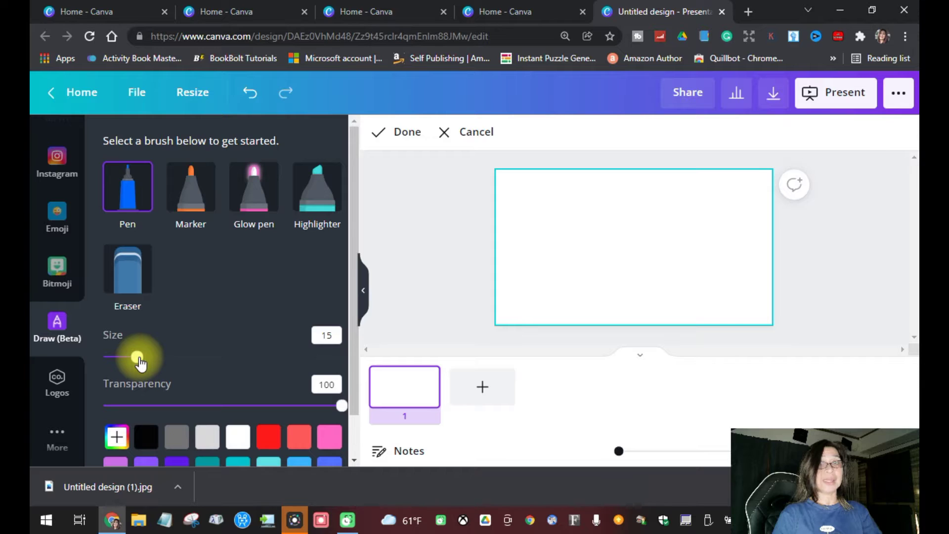
pyautogui.moveTo(138, 357); pyautogui.dragTo(250, 357)
pyautogui.moveTo(529, 188); pyautogui.dragTo(636, 193)
pyautogui.moveTo(536, 214); pyautogui.dragTo(631, 214)
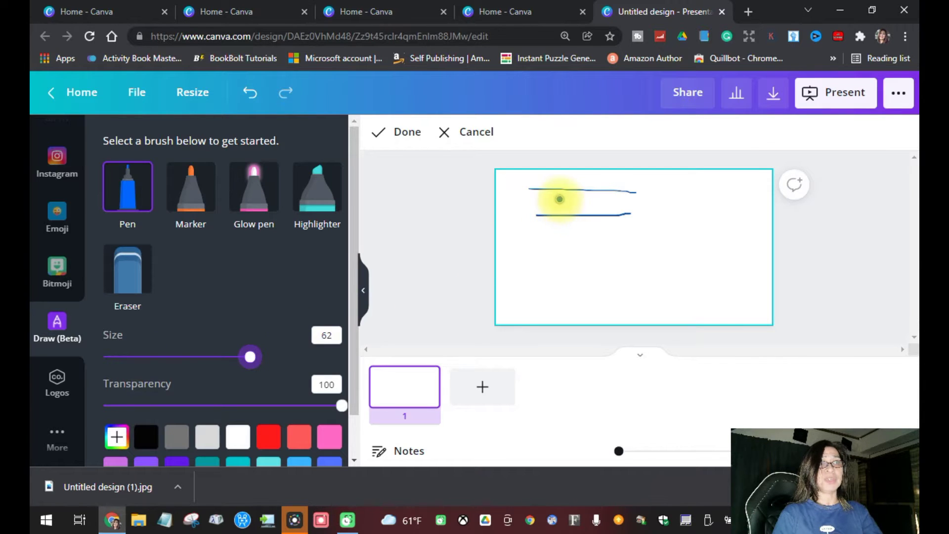
pyautogui.moveTo(529, 234); pyautogui.dragTo(664, 229)
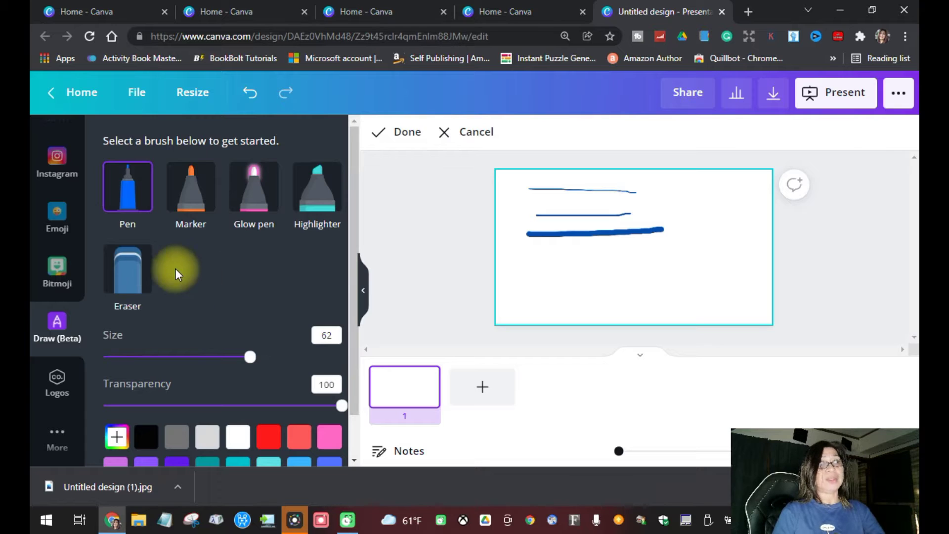
# Draw a red and a pink line with the Marker brush.
pyautogui.click(198, 213)
pyautogui.scroll(-1, 266, 340)
pyautogui.click(269, 388)
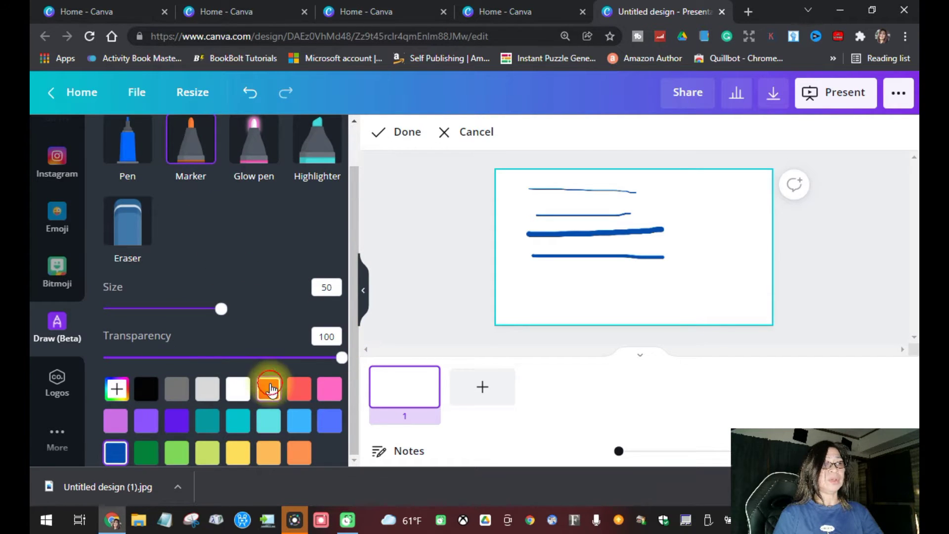
pyautogui.moveTo(532, 280); pyautogui.dragTo(687, 272)
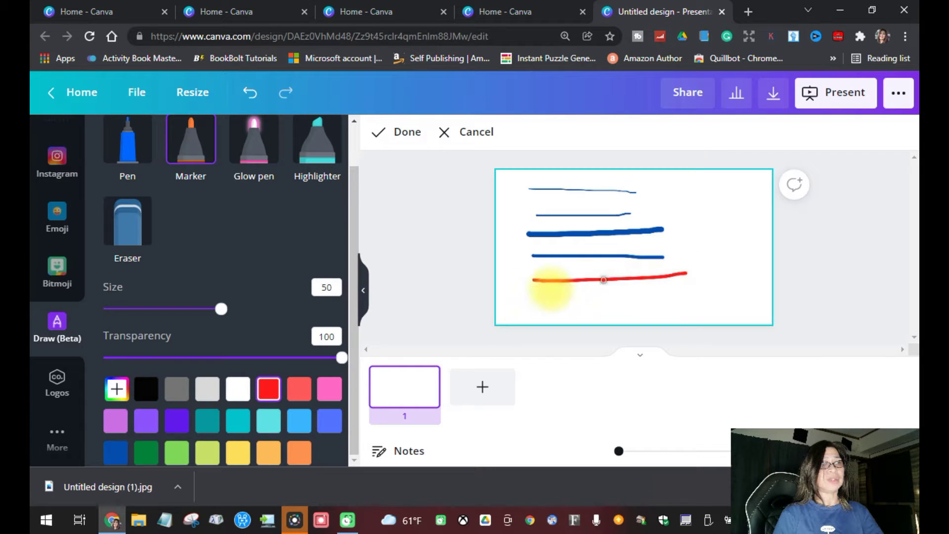
pyautogui.click(330, 388)
pyautogui.moveTo(535, 272); pyautogui.dragTo(696, 275)
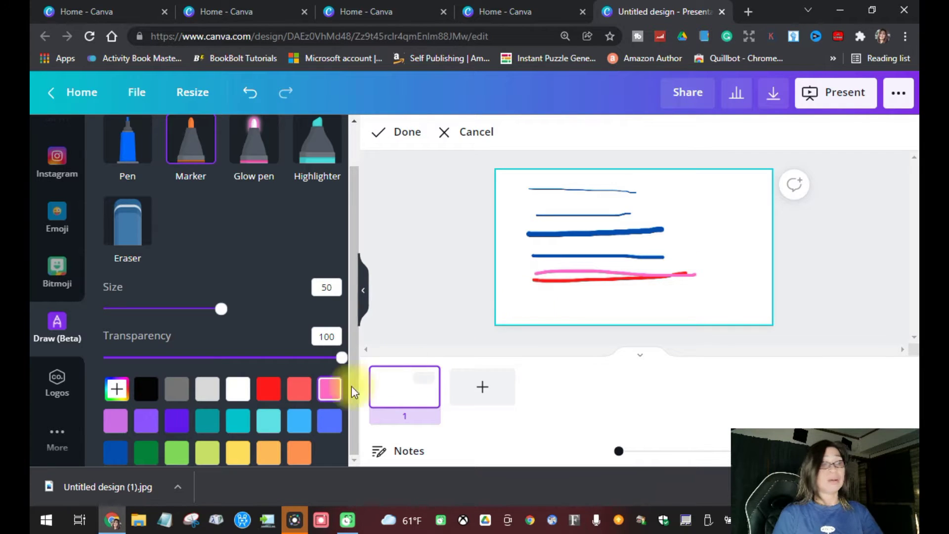
# Draw a lavender scribble with the Glow pen at size 74 in purple.
pyautogui.click(254, 141)
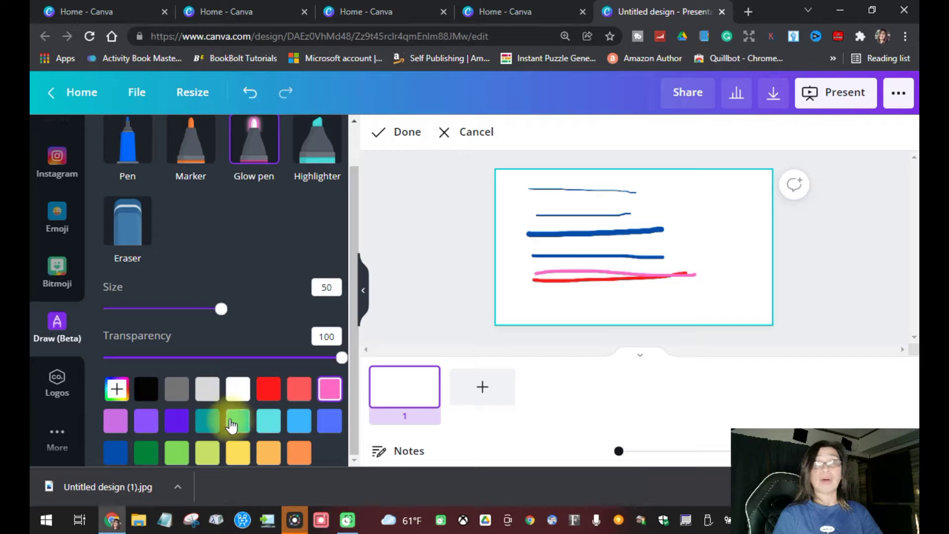
pyautogui.moveTo(222, 309); pyautogui.dragTo(279, 309)
pyautogui.click(262, 165)
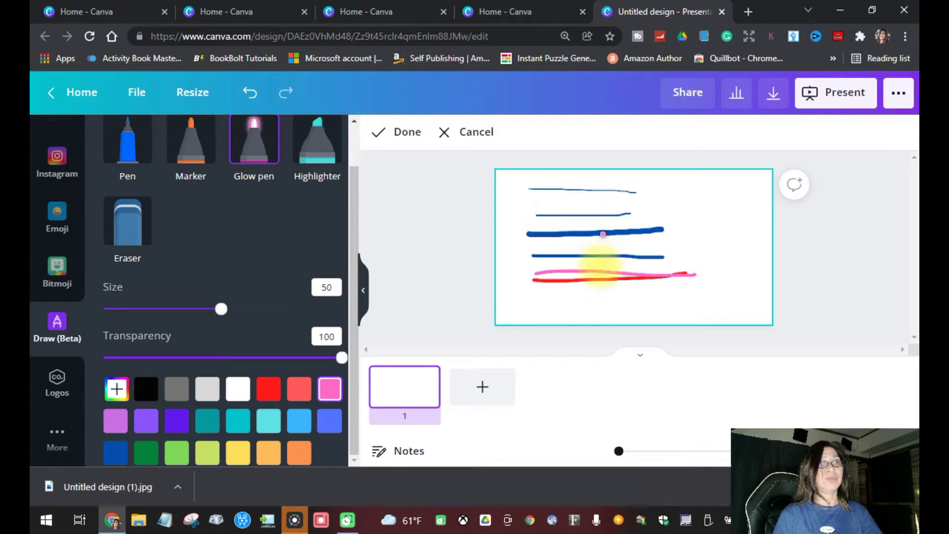
pyautogui.moveTo(536, 312); pyautogui.dragTo(655, 302)
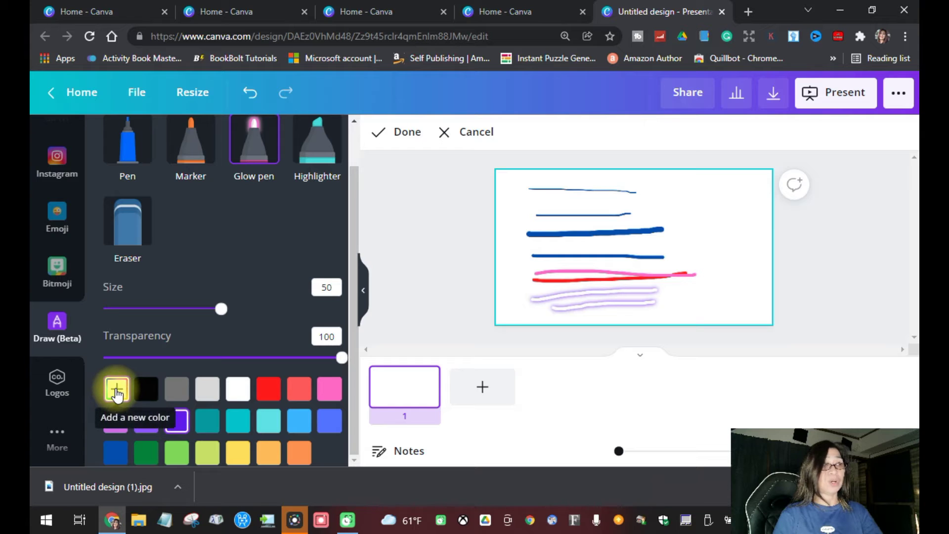
# Browse the full colour palette and open the custom colour picker showing #5E17EB.
pyautogui.click(116, 389)
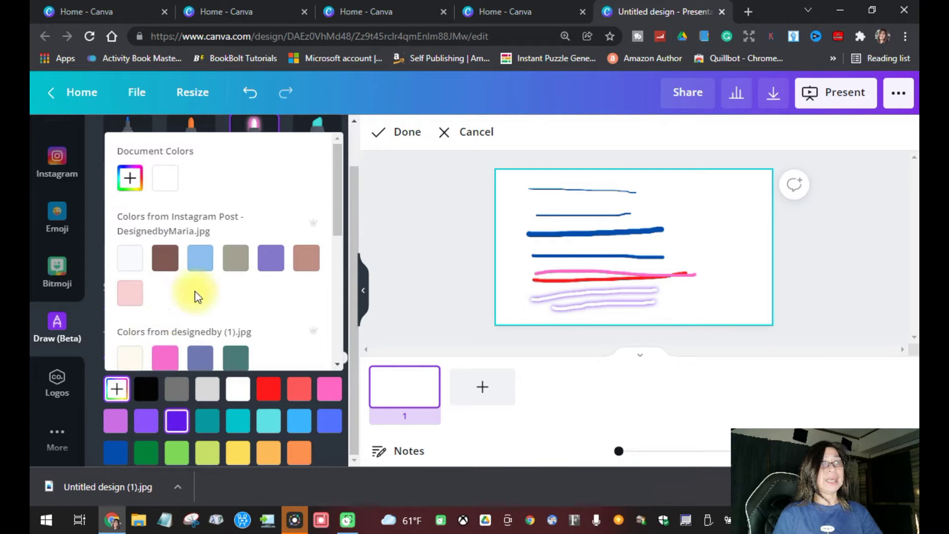
pyautogui.scroll(-6, 208, 277)
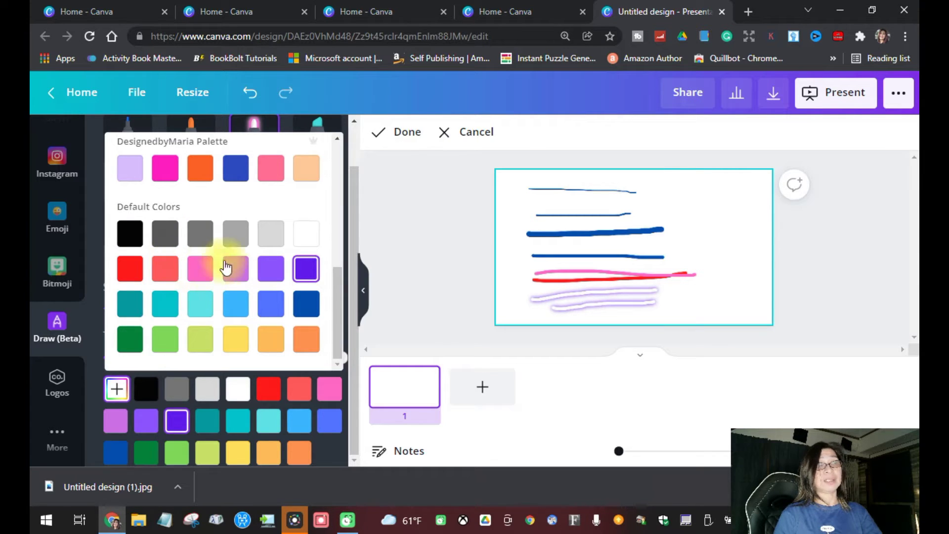
pyautogui.scroll(3, 239, 231)
pyautogui.scroll(-1, 239, 226)
pyautogui.scroll(5, 239, 225)
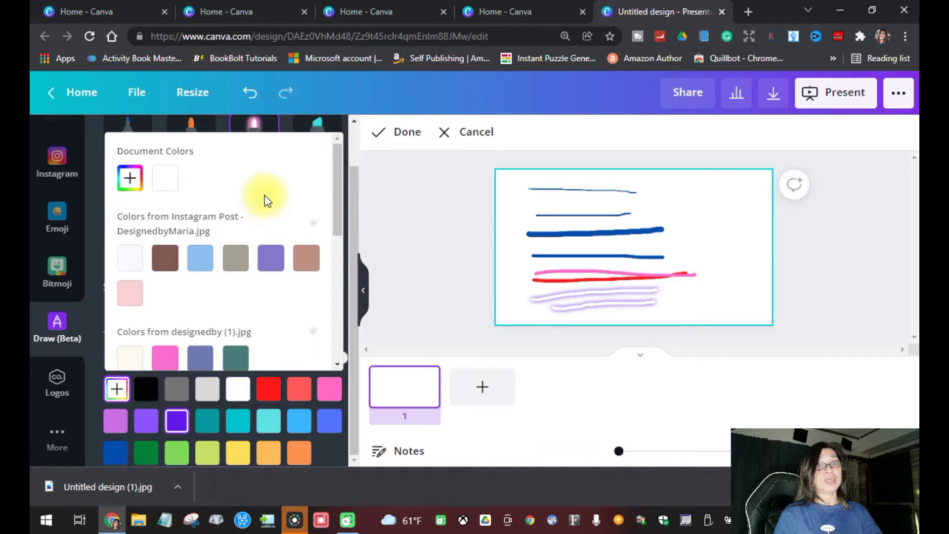
pyautogui.click(130, 179)
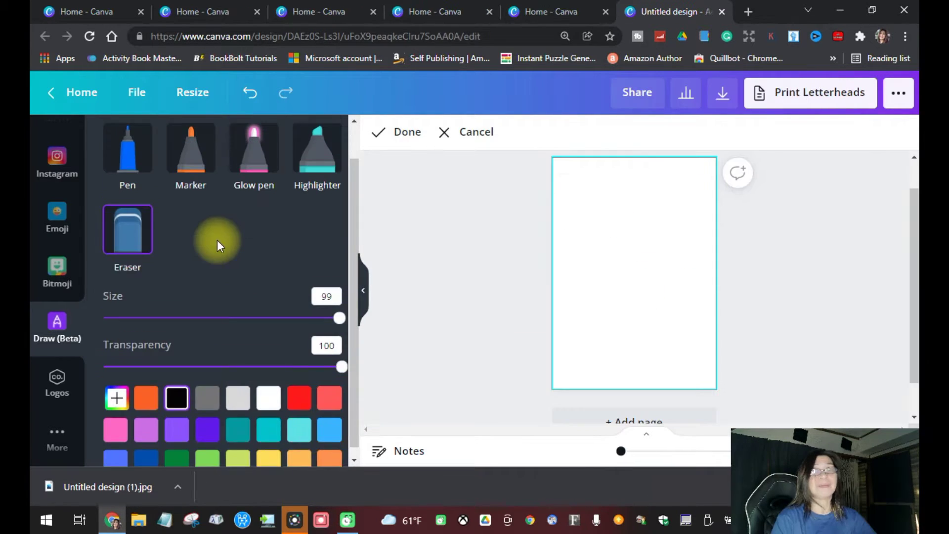
# Switch from the eraser back to the Pen and thicken it to size 46.
pyautogui.scroll(1, 218, 239)
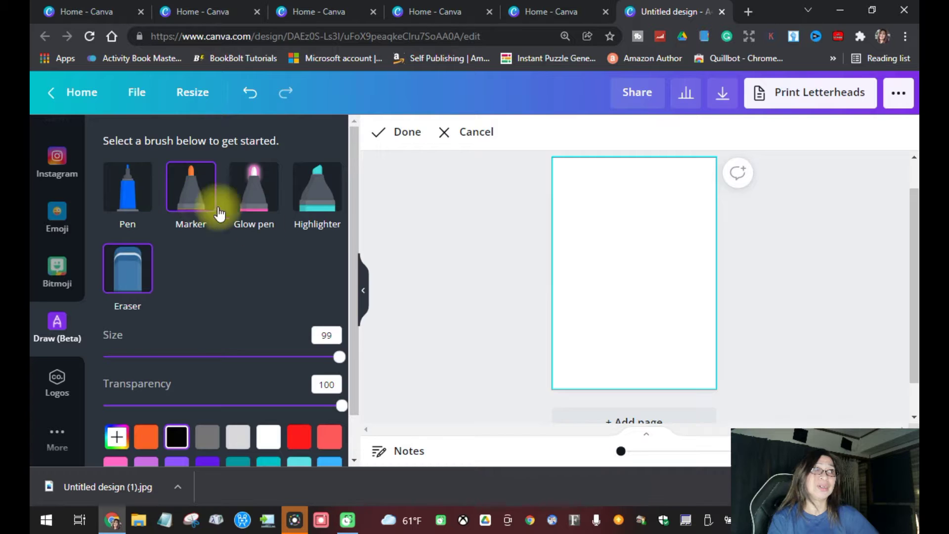
pyautogui.click(143, 196)
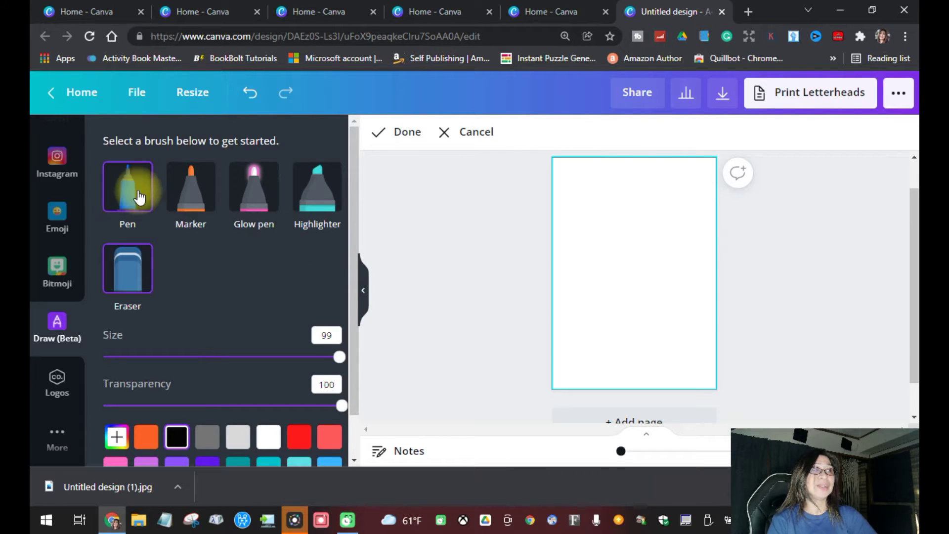
pyautogui.moveTo(141, 358); pyautogui.dragTo(165, 360)
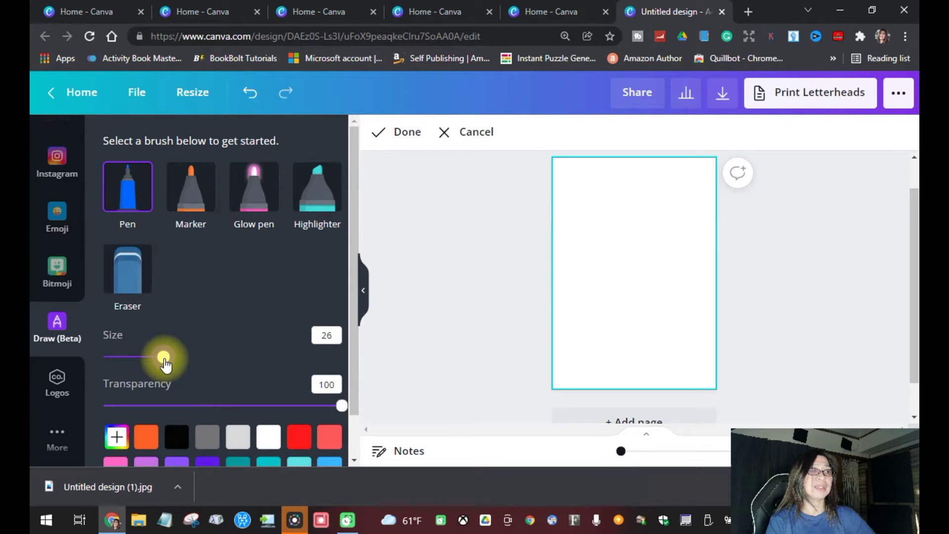
pyautogui.scroll(-1, 253, 364)
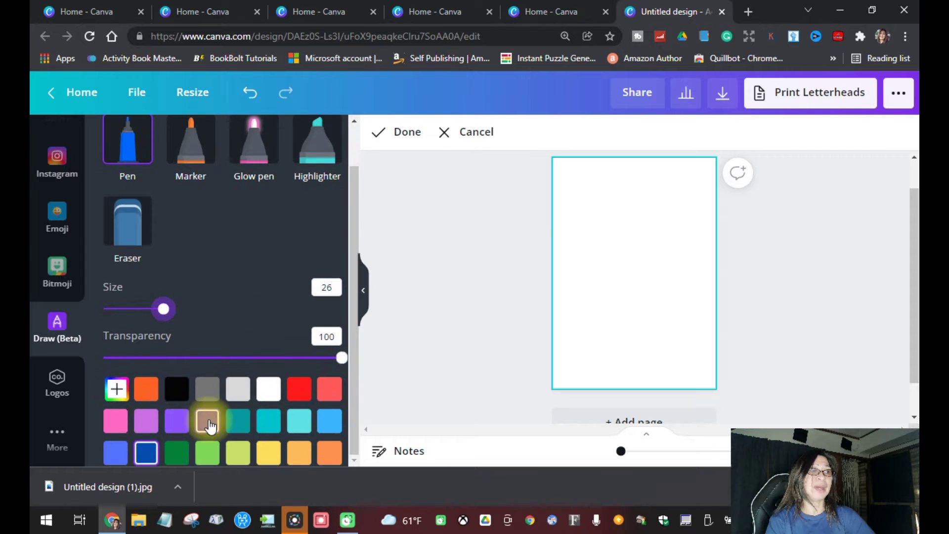
pyautogui.moveTo(167, 319); pyautogui.dragTo(215, 321)
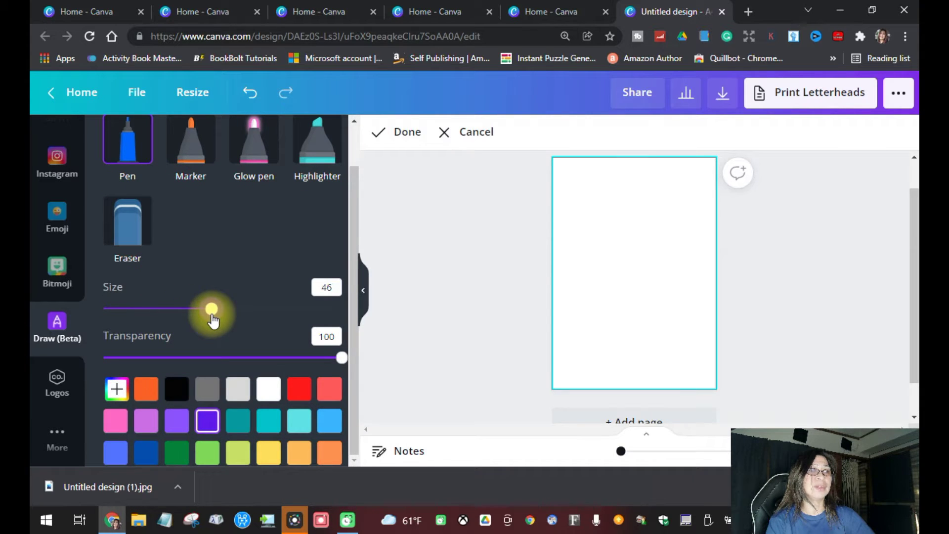
# Handwrite the purple letters H, e, l, l on the test page.
pyautogui.moveTo(585, 195); pyautogui.dragTo(576, 238)
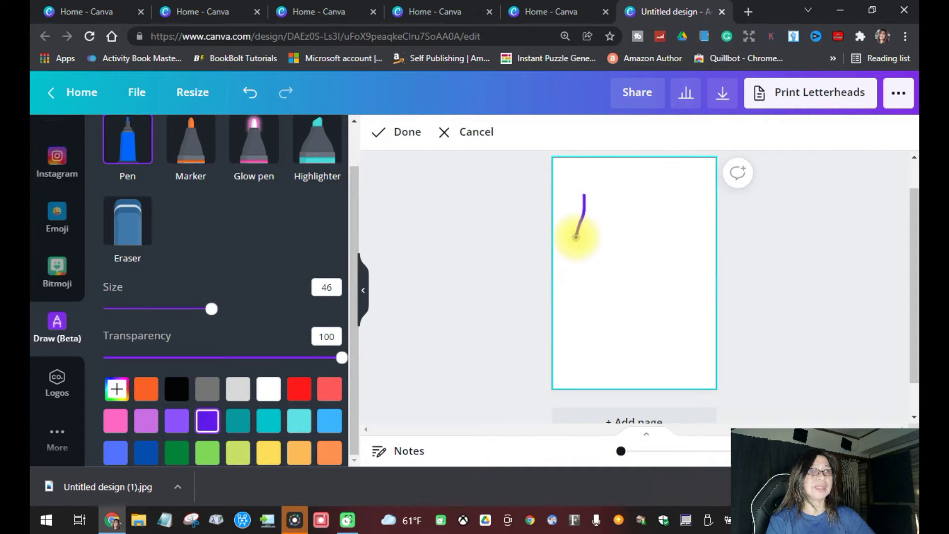
pyautogui.moveTo(594, 198)
pyautogui.mouseDown()
pyautogui.moveTo(592, 233)
pyautogui.moveTo(585, 222)
pyautogui.moveTo(622, 218)
pyautogui.moveTo(610, 233)
pyautogui.mouseUp()
pyautogui.moveTo(640, 188); pyautogui.dragTo(633, 228)
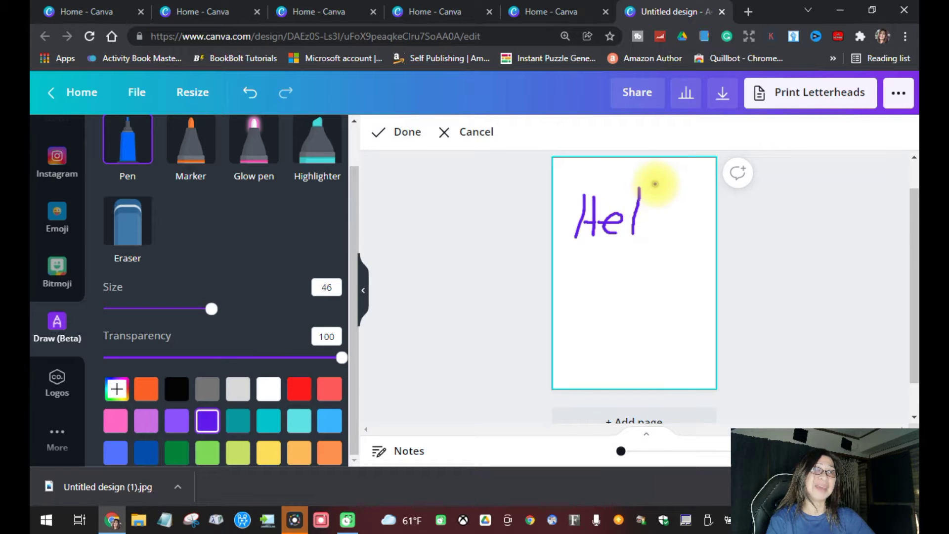
pyautogui.moveTo(655, 186)
pyautogui.mouseDown()
pyautogui.moveTo(644, 240)
pyautogui.moveTo(672, 232)
pyautogui.mouseUp()
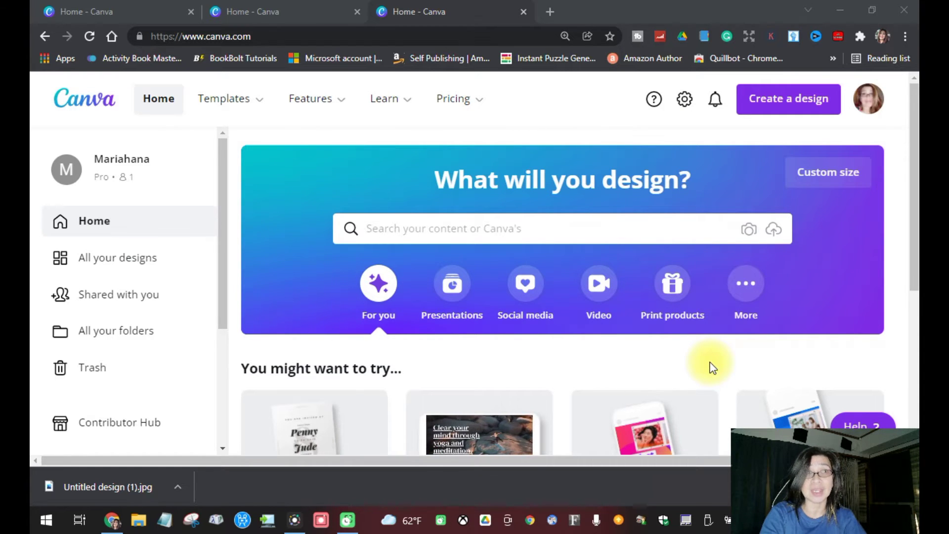
# Start a blank presentation and add the golden dog head graphic from an Elements search for dogs.
pyautogui.scroll(-3, 712, 368)
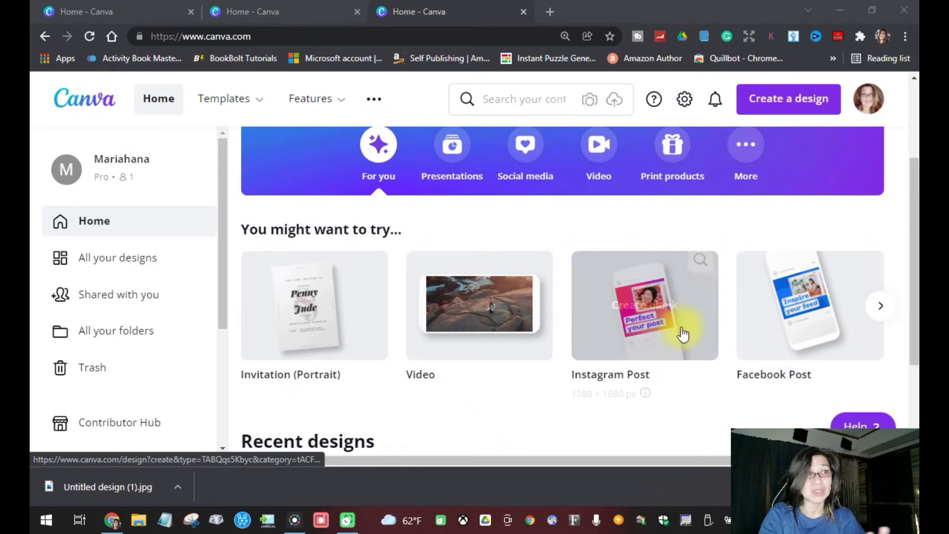
pyautogui.click(425, 378)
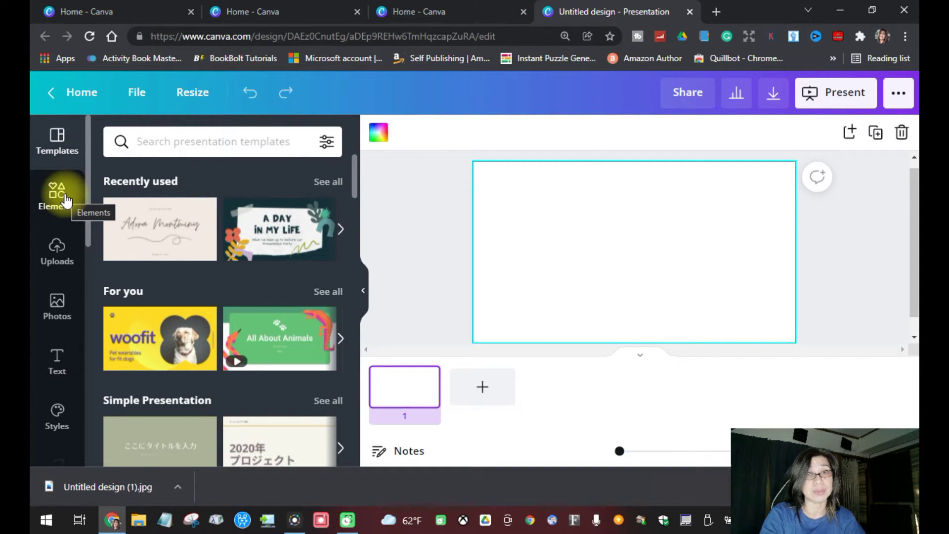
pyautogui.click(183, 143)
pyautogui.click(186, 208)
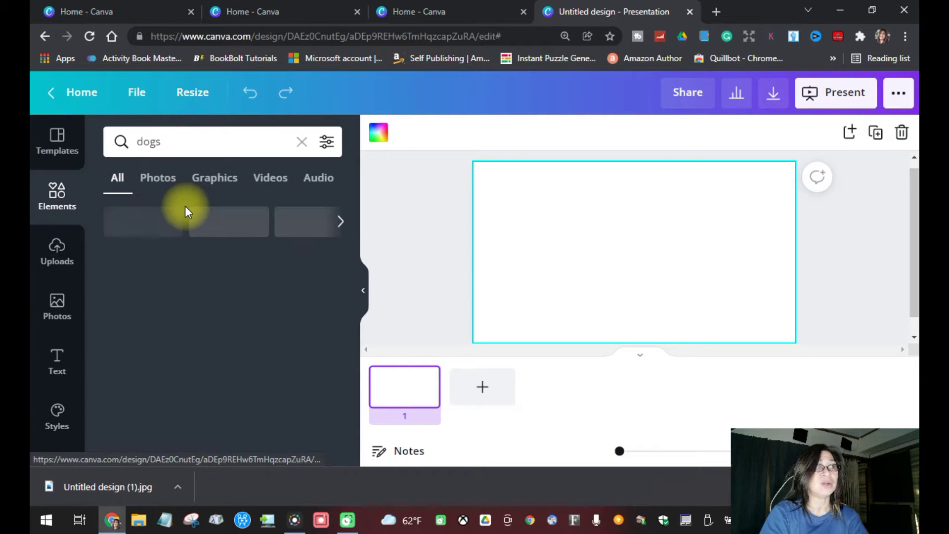
pyautogui.scroll(-5, 288, 352)
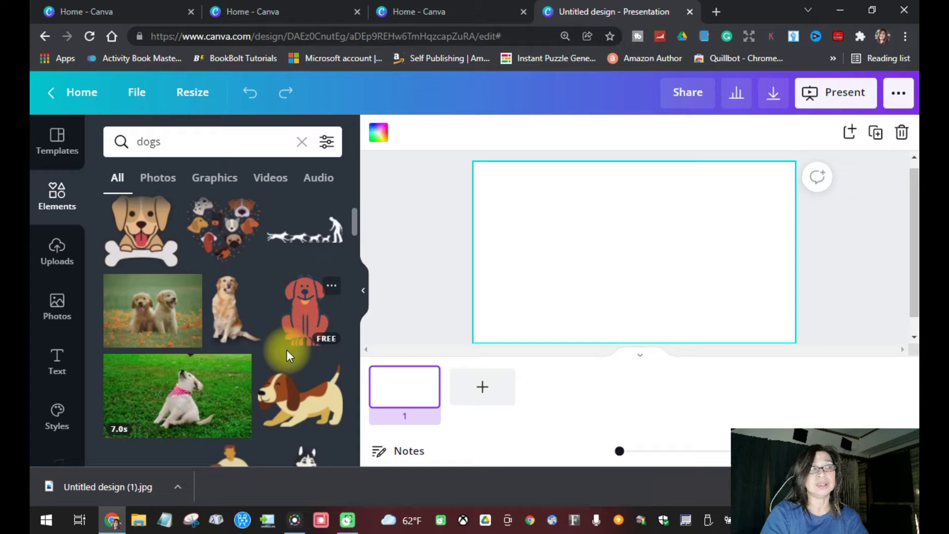
pyautogui.scroll(-5, 288, 357)
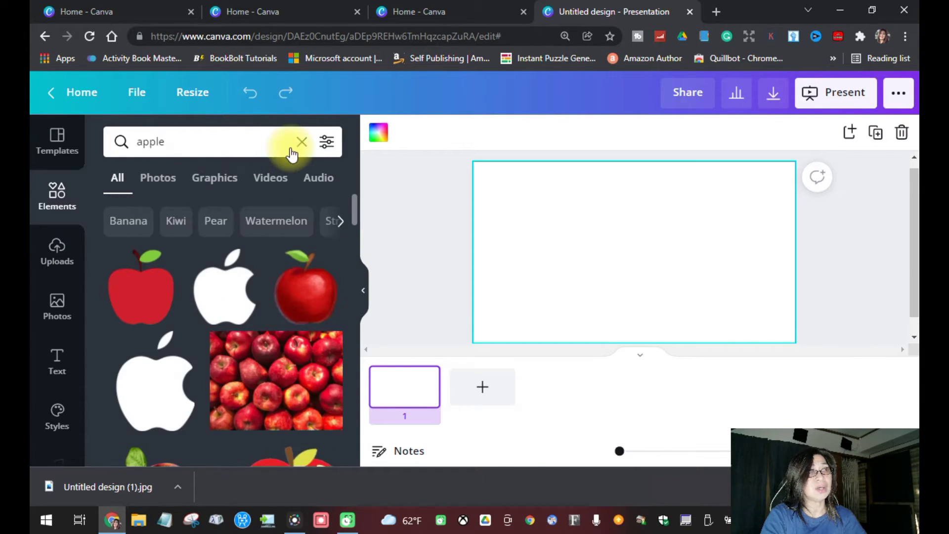
pyautogui.click(299, 142)
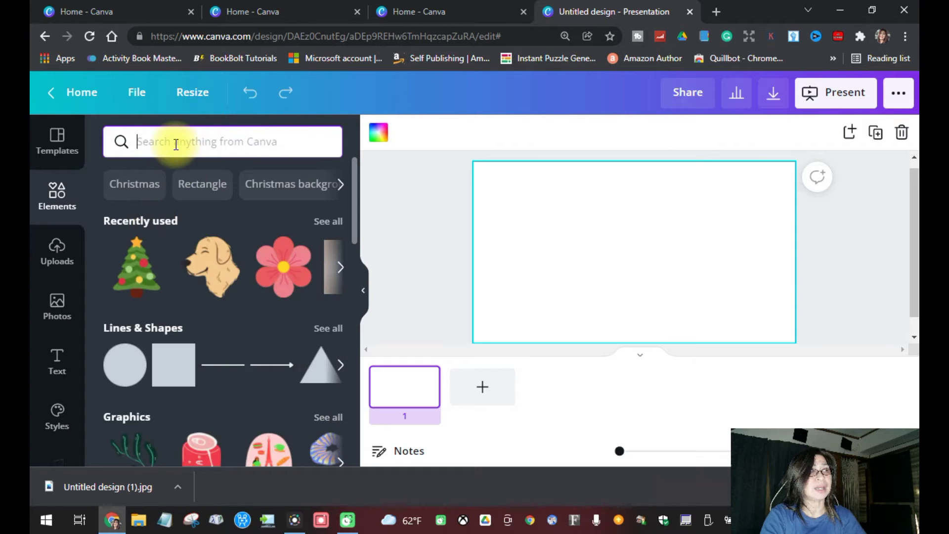
pyautogui.click(212, 272)
# Enlarge the dog graphic with its corner handles to fit the slide centre.
pyautogui.moveTo(601, 213); pyautogui.dragTo(547, 227)
pyautogui.moveTo(670, 287); pyautogui.dragTo(714, 324)
pyautogui.moveTo(620, 451); pyautogui.dragTo(622, 454)
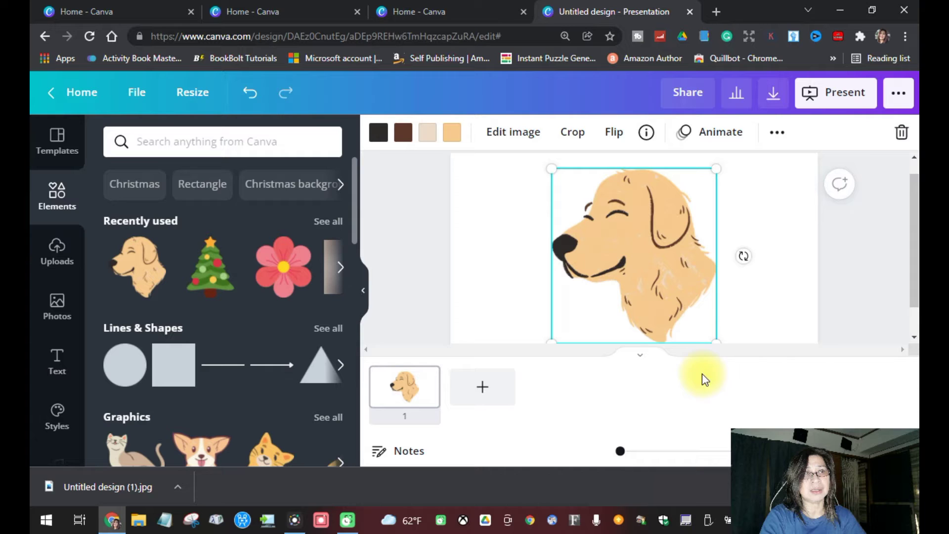
pyautogui.moveTo(716, 338); pyautogui.dragTo(712, 332)
pyautogui.click(512, 285)
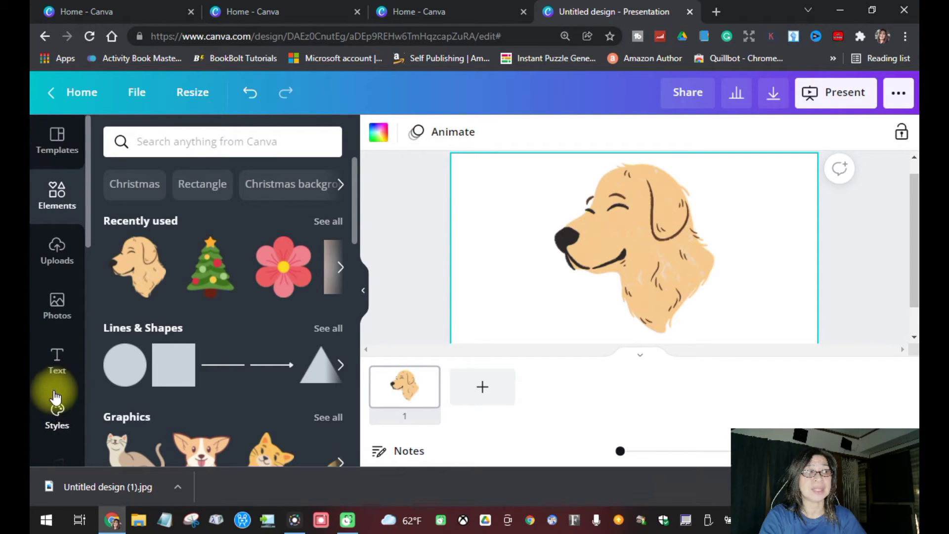
pyautogui.scroll(-10, 55, 397)
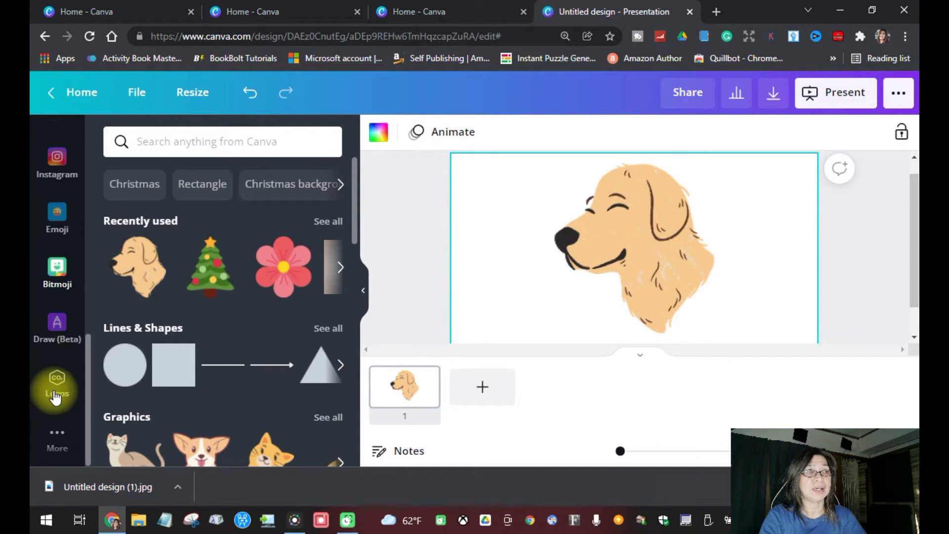
pyautogui.scroll(2, 56, 390)
pyautogui.scroll(-2, 57, 383)
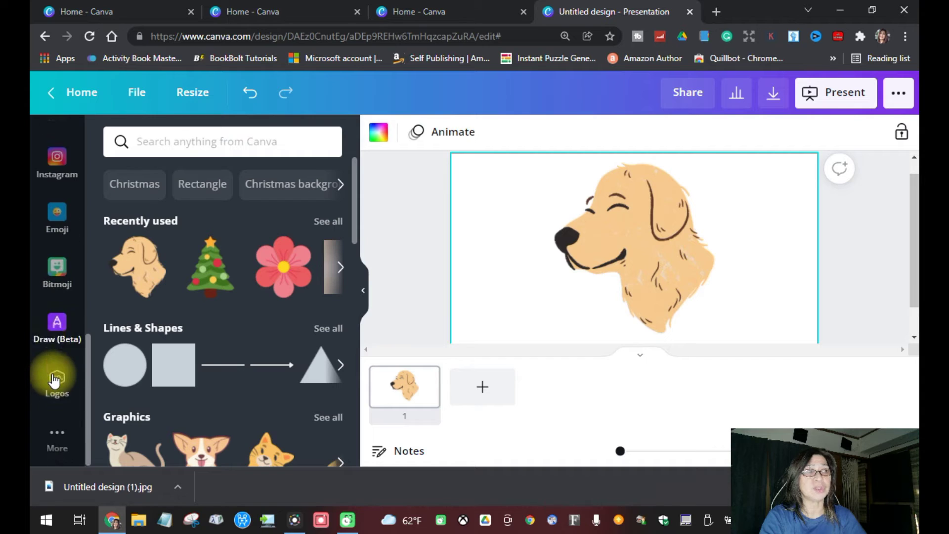
# Set up the Draw Pen brush in black at size 30.
pyautogui.click(62, 346)
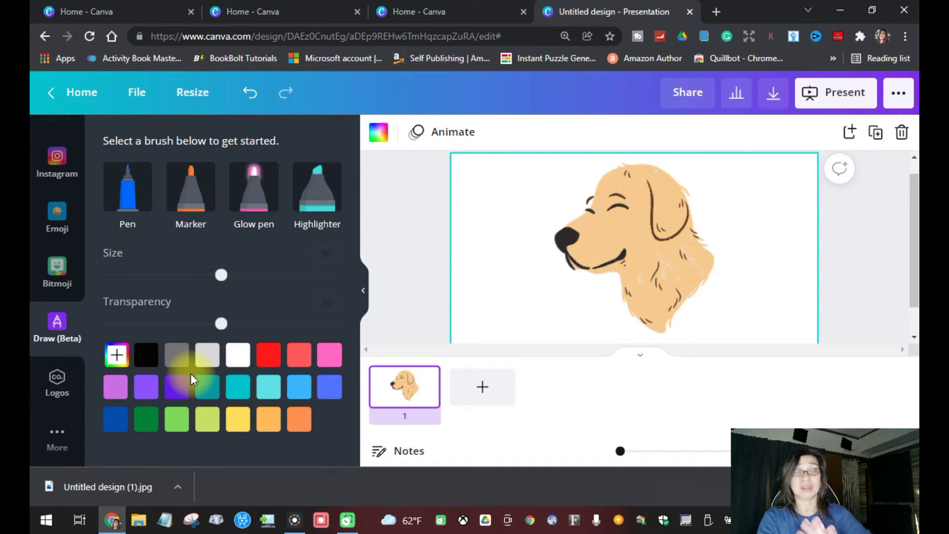
pyautogui.click(235, 396)
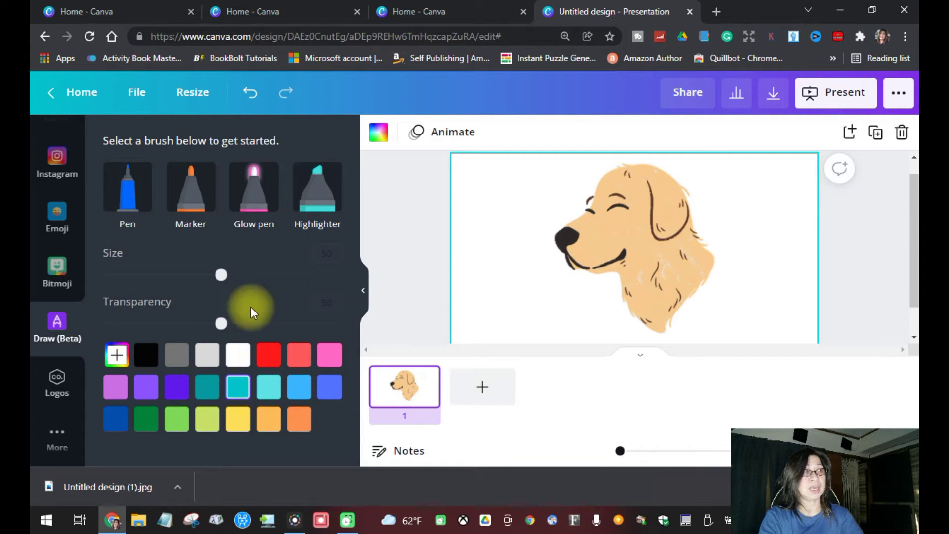
pyautogui.click(136, 210)
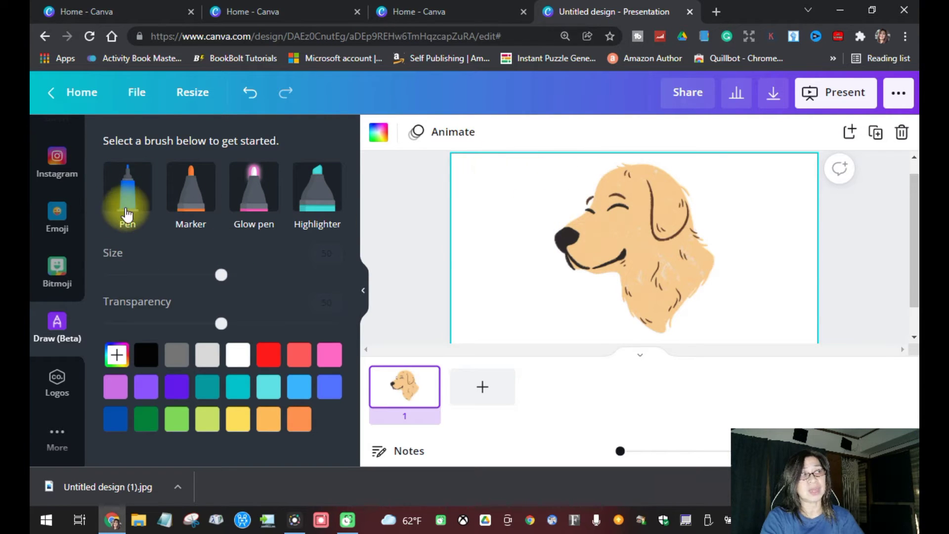
pyautogui.click(127, 213)
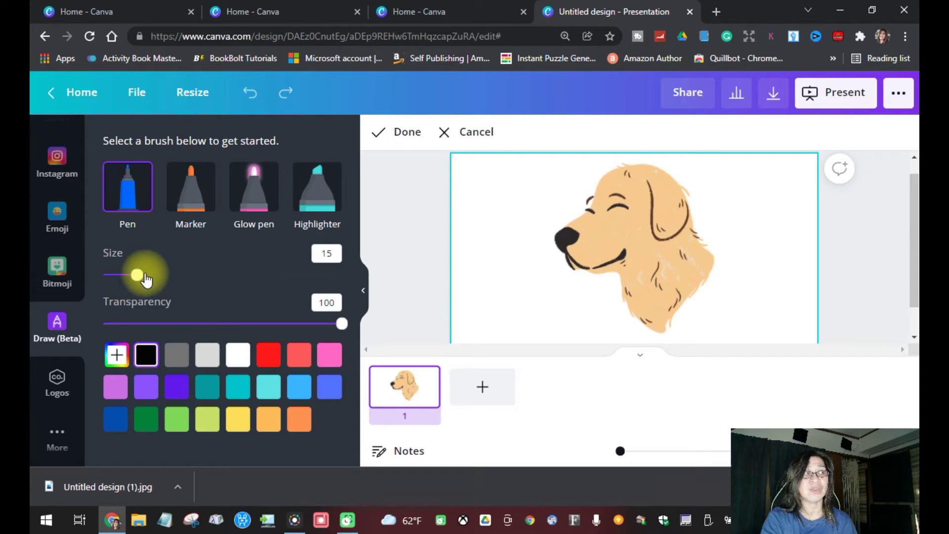
pyautogui.click(324, 253)
pyautogui.write('30')
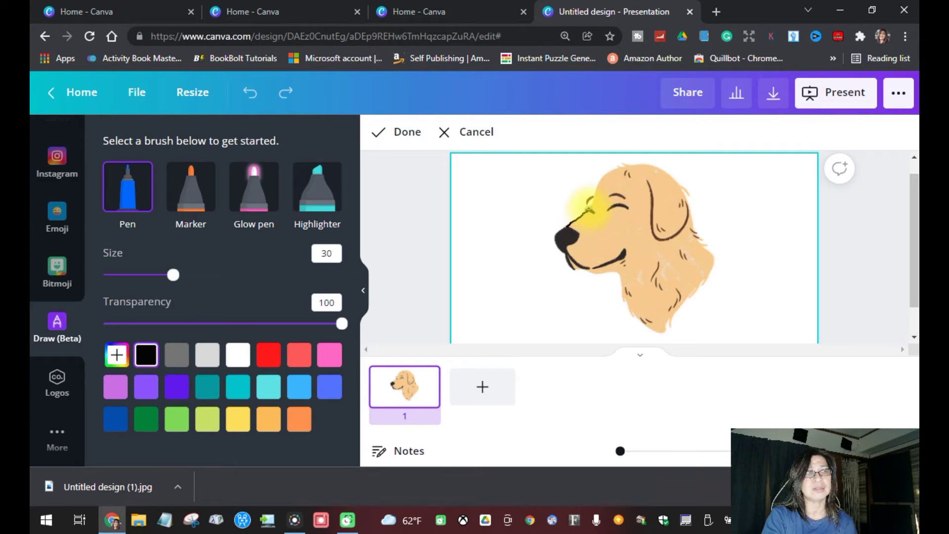
# Trace the dog's forehead and neck in black, erasing a stray bit on the neck.
pyautogui.moveTo(598, 183)
pyautogui.mouseDown()
pyautogui.moveTo(636, 164)
pyautogui.moveTo(664, 165)
pyautogui.moveTo(688, 194)
pyautogui.mouseUp()
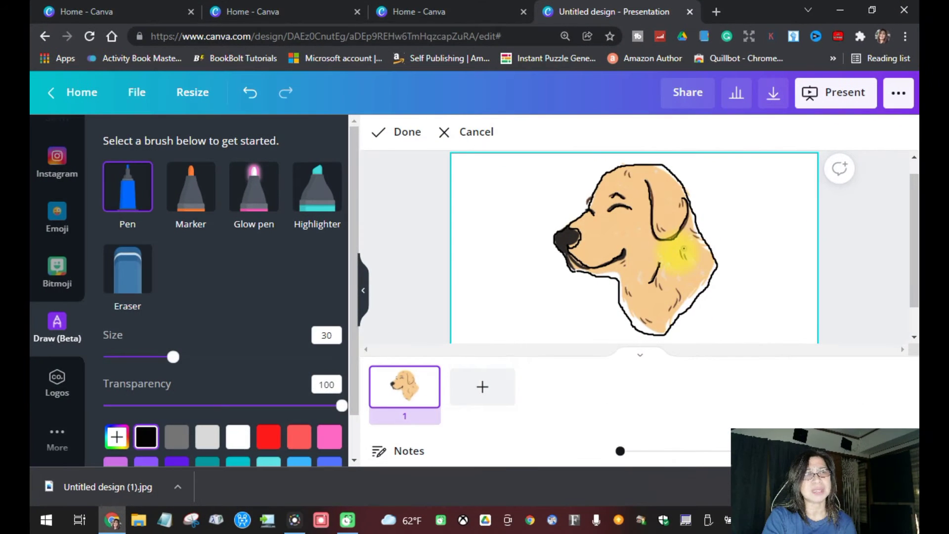
pyautogui.moveTo(692, 218)
pyautogui.mouseDown()
pyautogui.moveTo(712, 255)
pyautogui.moveTo(706, 287)
pyautogui.mouseUp()
pyautogui.click(127, 267)
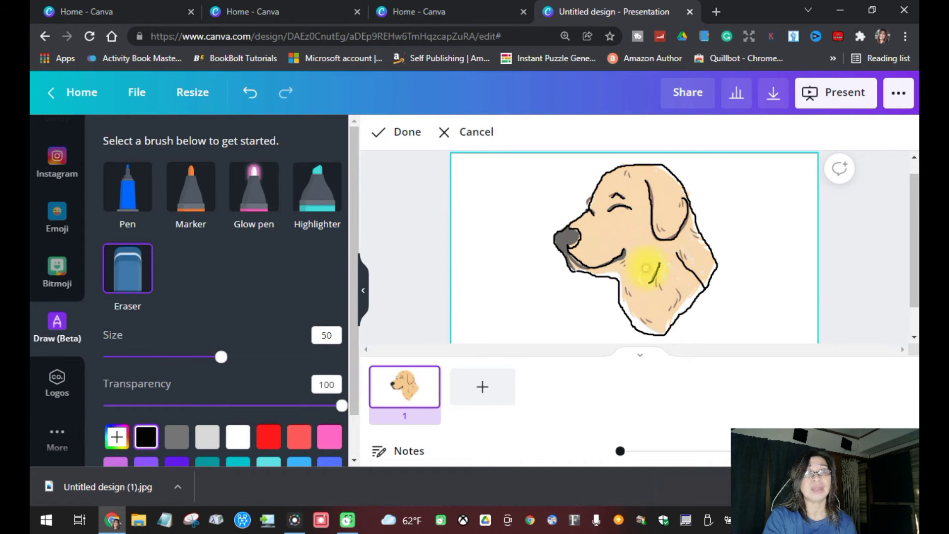
pyautogui.moveTo(678, 256)
pyautogui.mouseDown()
pyautogui.moveTo(704, 286)
pyautogui.moveTo(686, 268)
pyautogui.moveTo(683, 262)
pyautogui.mouseUp()
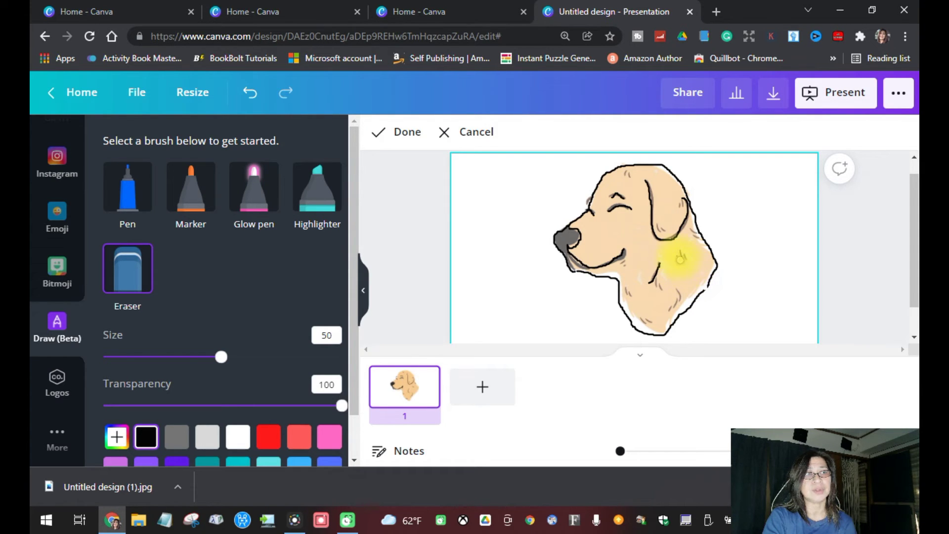
# Reset the Pen size to 30 and trace over the bottom of the dog's ear.
pyautogui.click(122, 188)
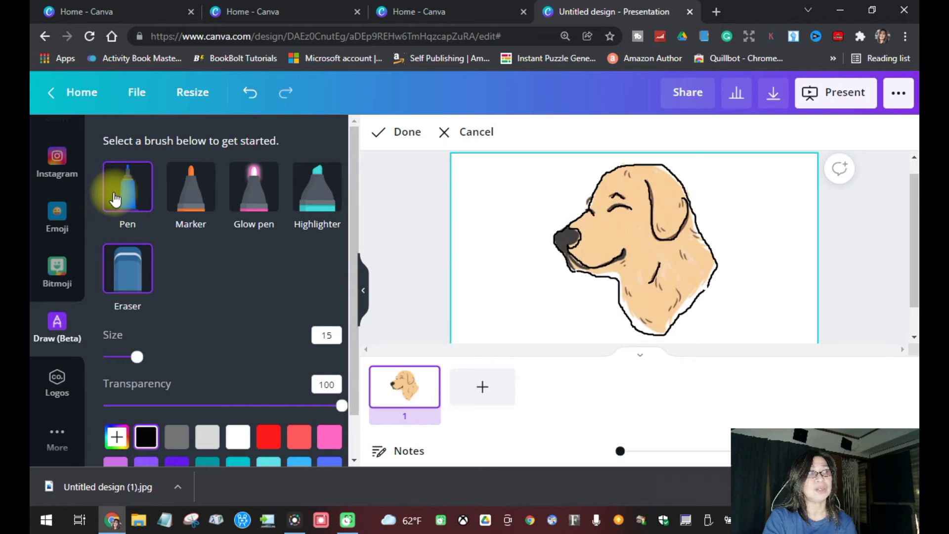
pyautogui.click(326, 335)
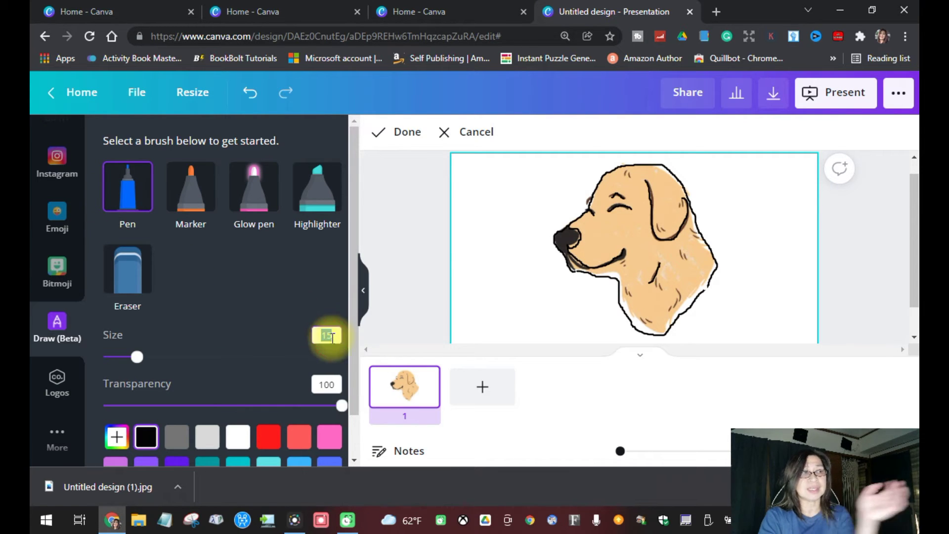
pyautogui.write('3')
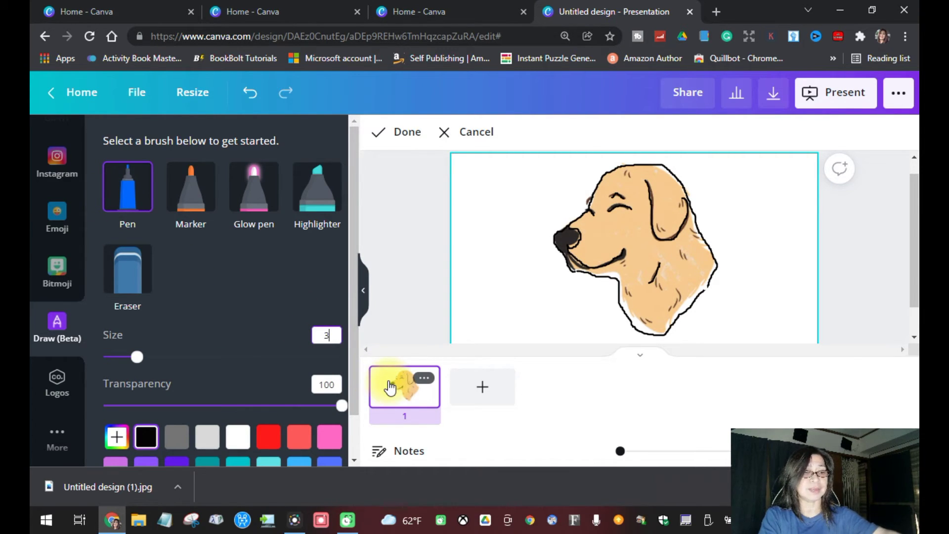
pyautogui.write('0')
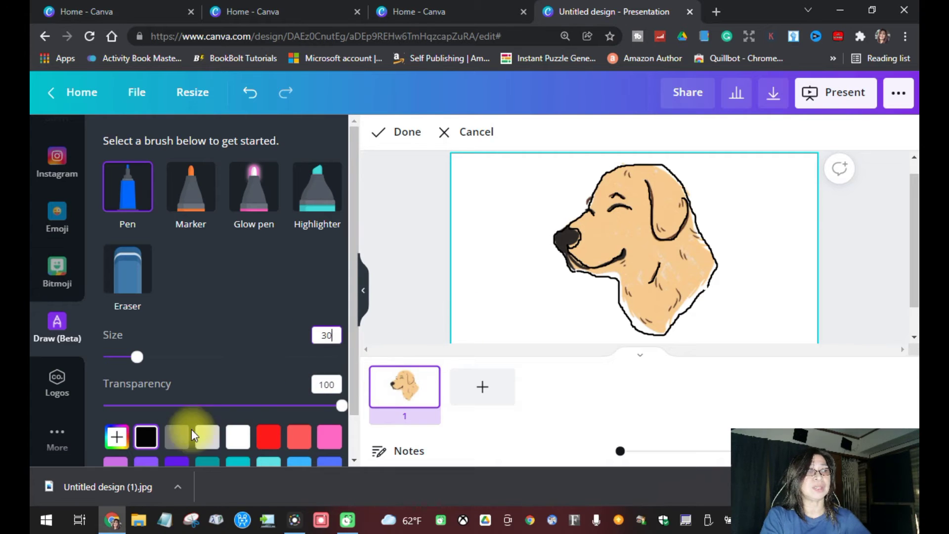
pyautogui.click(151, 439)
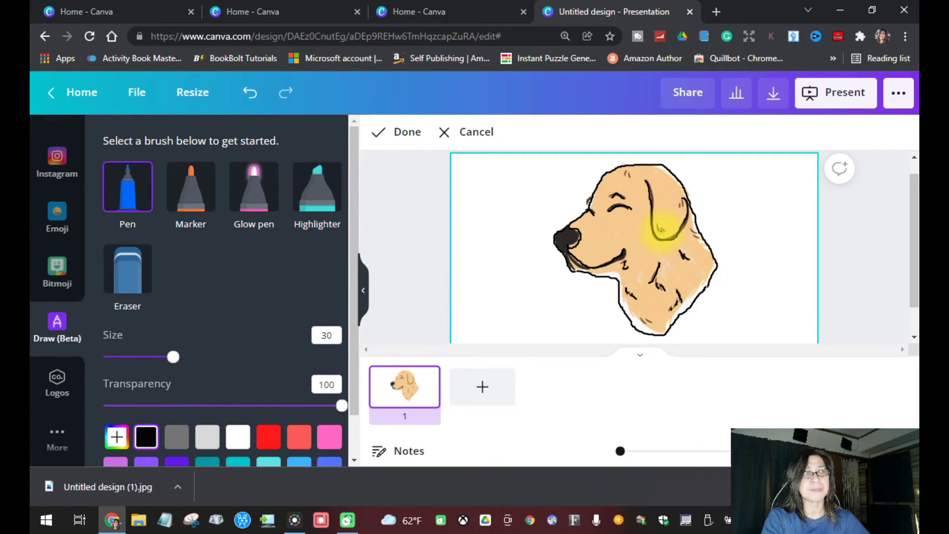
pyautogui.moveTo(663, 228)
pyautogui.mouseDown()
pyautogui.moveTo(657, 237)
pyautogui.moveTo(647, 218)
pyautogui.moveTo(660, 229)
pyautogui.moveTo(676, 203)
pyautogui.mouseUp()
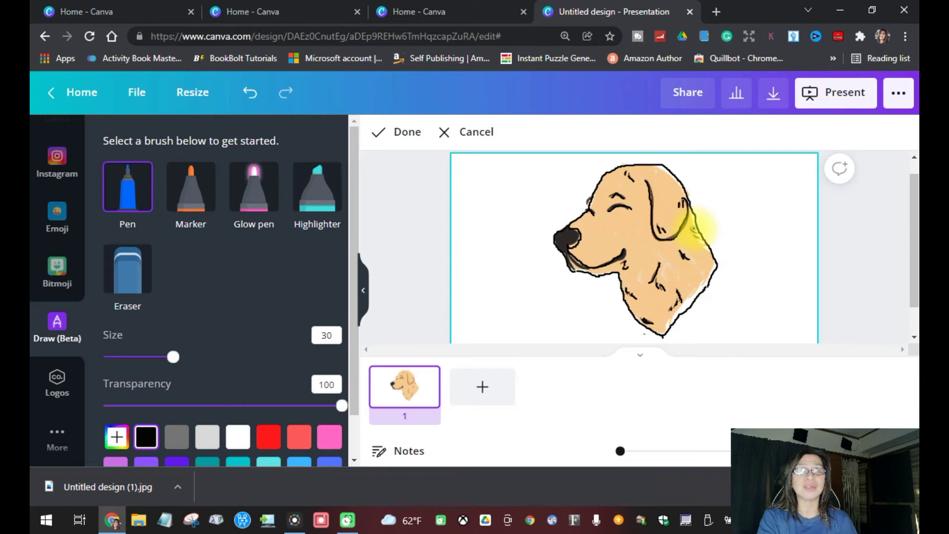
pyautogui.click(691, 229)
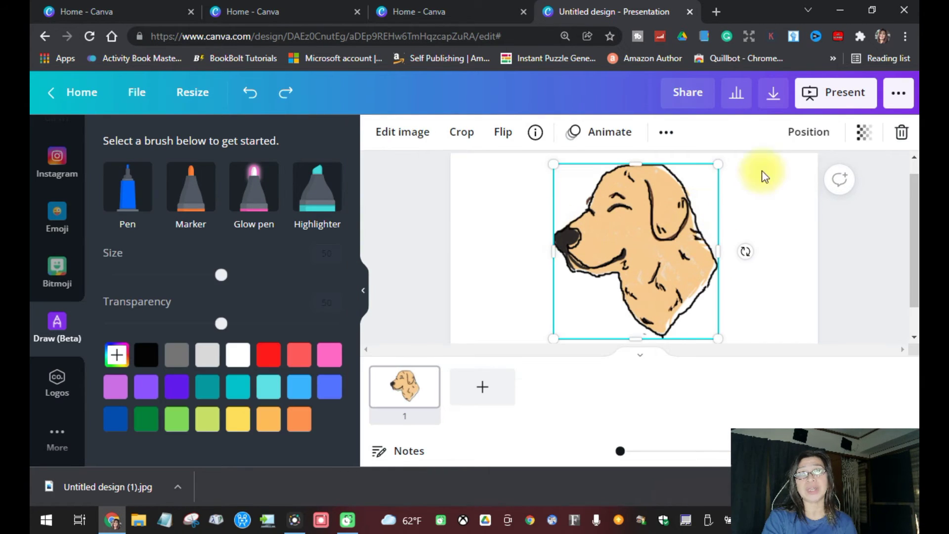
# Send the golden dog back one layer and separate it left of the black traced outline.
pyautogui.click(805, 139)
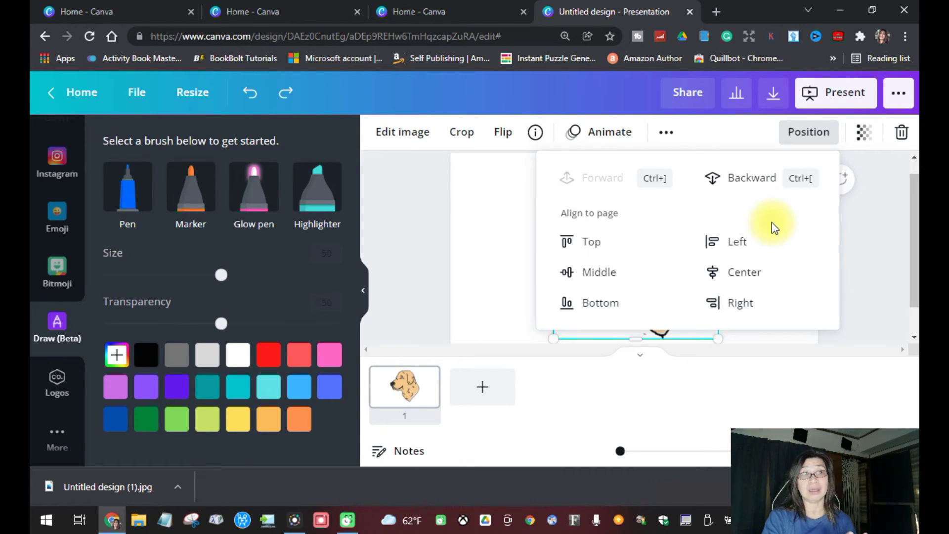
pyautogui.click(755, 183)
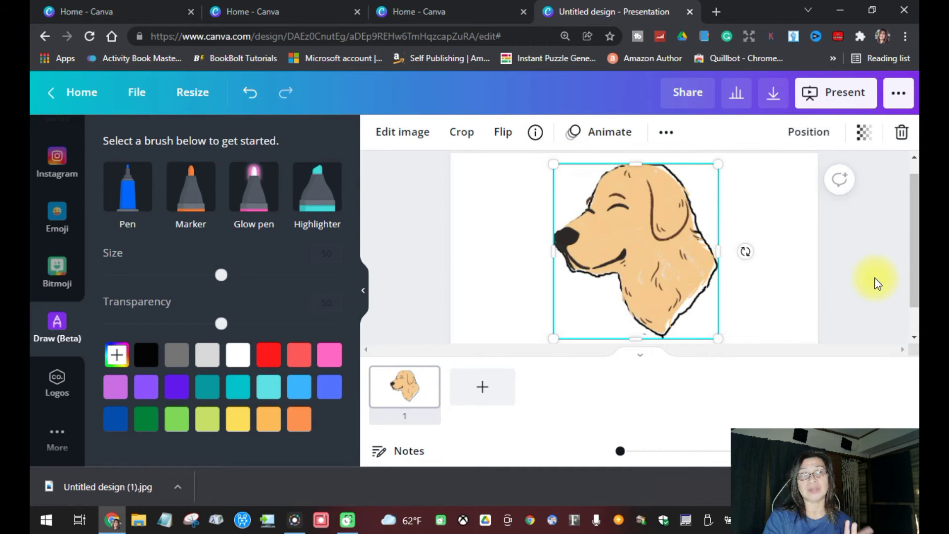
pyautogui.click(645, 268)
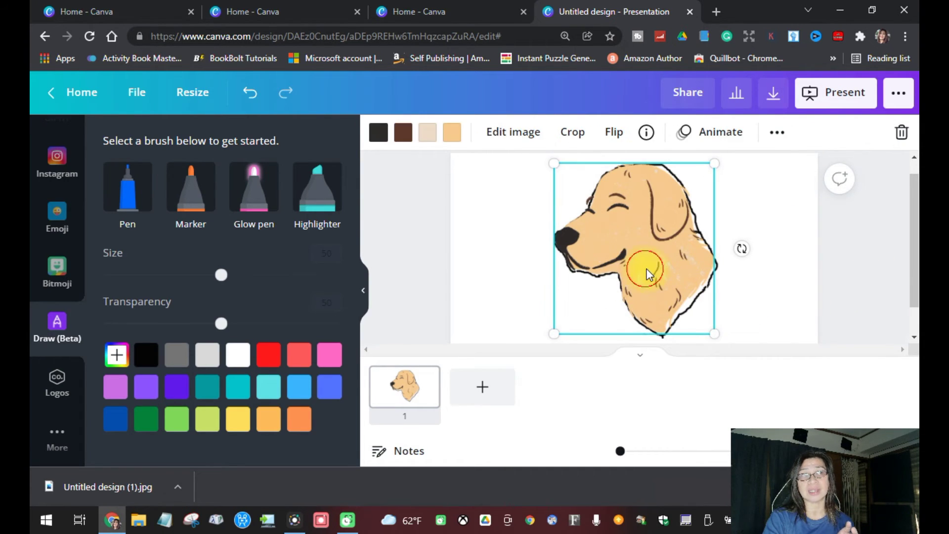
pyautogui.moveTo(647, 274); pyautogui.dragTo(490, 280)
pyautogui.moveTo(696, 279); pyautogui.dragTo(767, 271)
pyautogui.moveTo(504, 275); pyautogui.dragTo(568, 255)
pyautogui.click(128, 191)
pyautogui.click(146, 355)
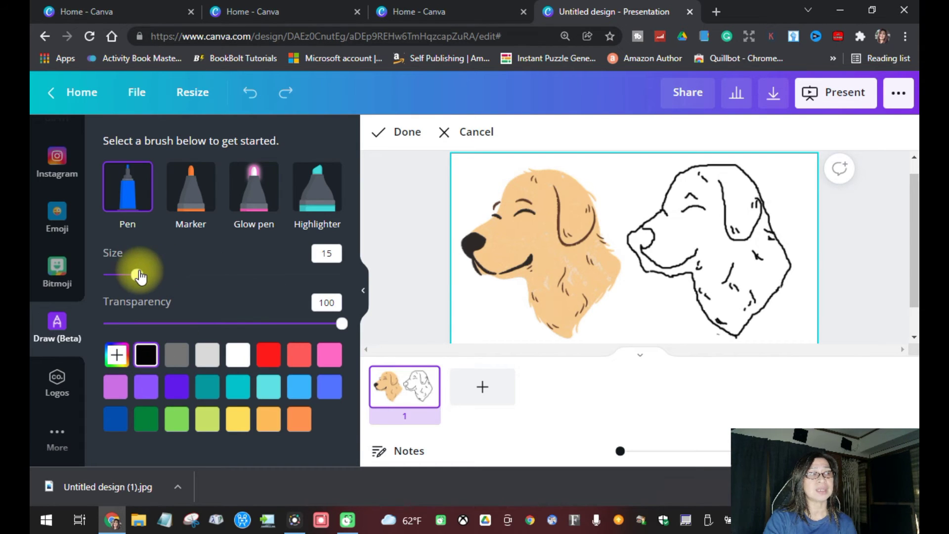
# Set the pen size to 83 and dot a solid black nose onto the outline dog.
pyautogui.moveTo(137, 275); pyautogui.dragTo(293, 280)
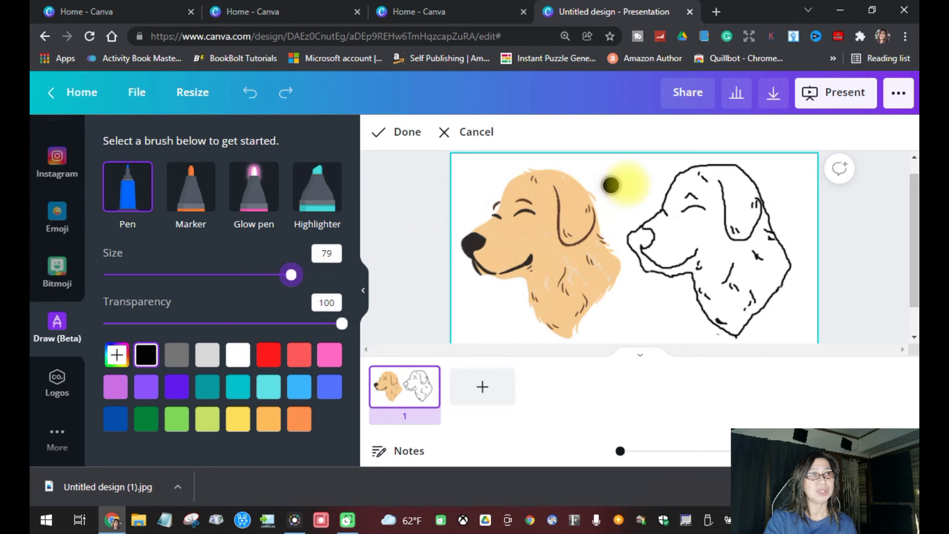
pyautogui.moveTo(291, 275); pyautogui.dragTo(352, 278)
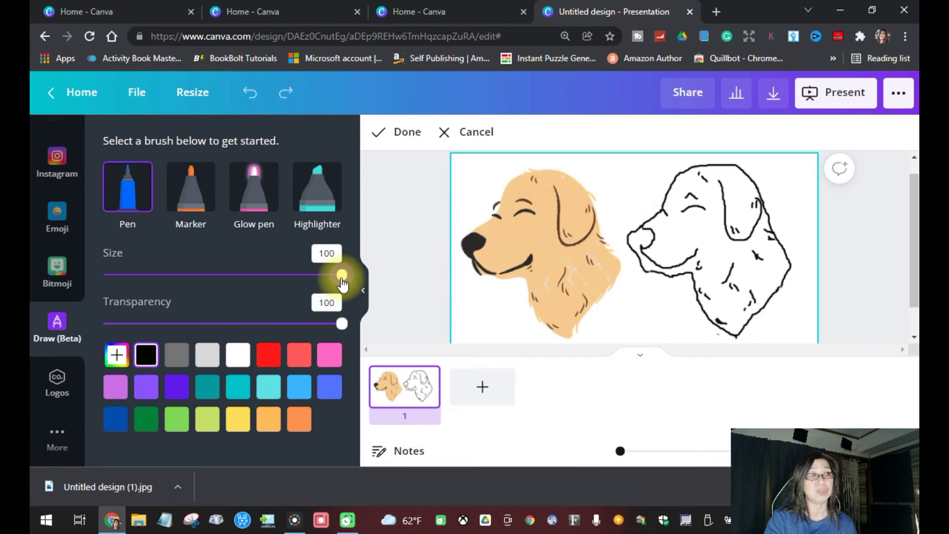
pyautogui.moveTo(339, 281); pyautogui.dragTo(296, 285)
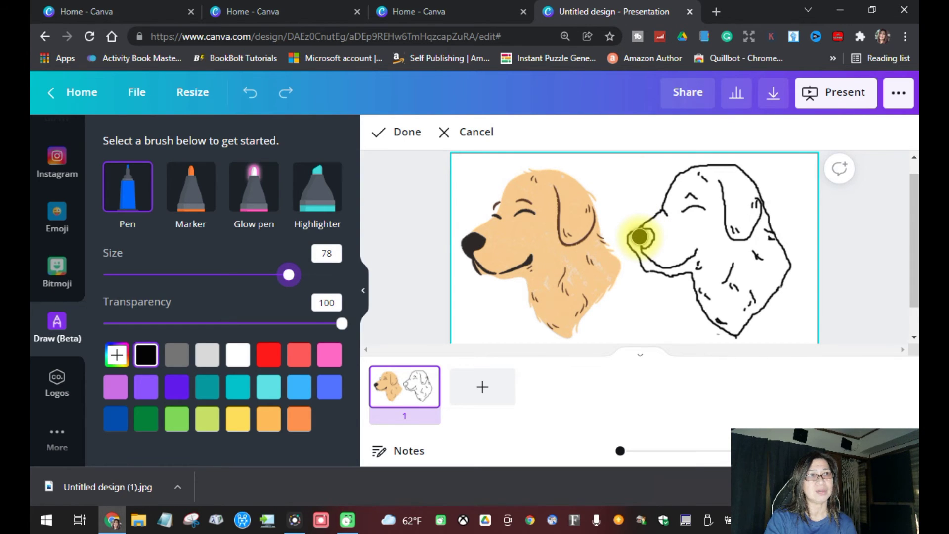
pyautogui.moveTo(291, 276); pyautogui.dragTo(301, 275)
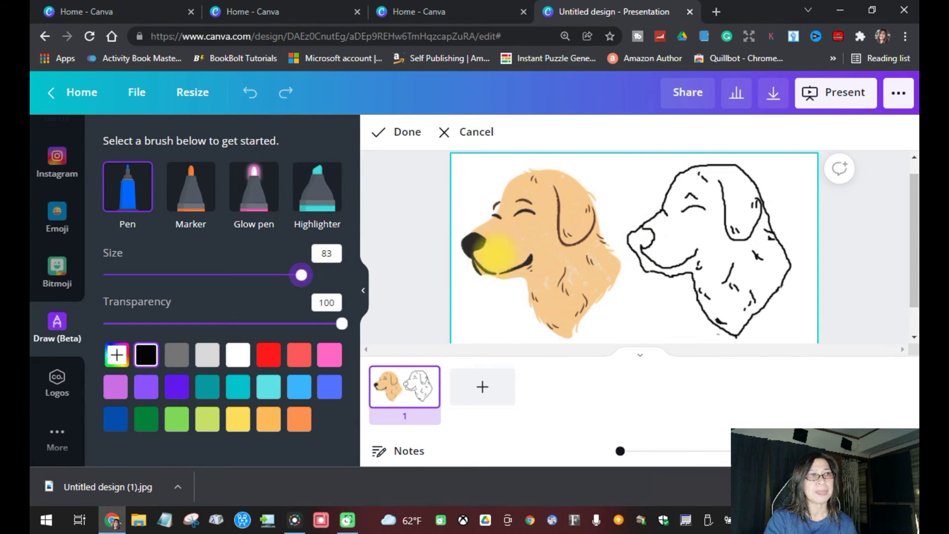
pyautogui.click(641, 239)
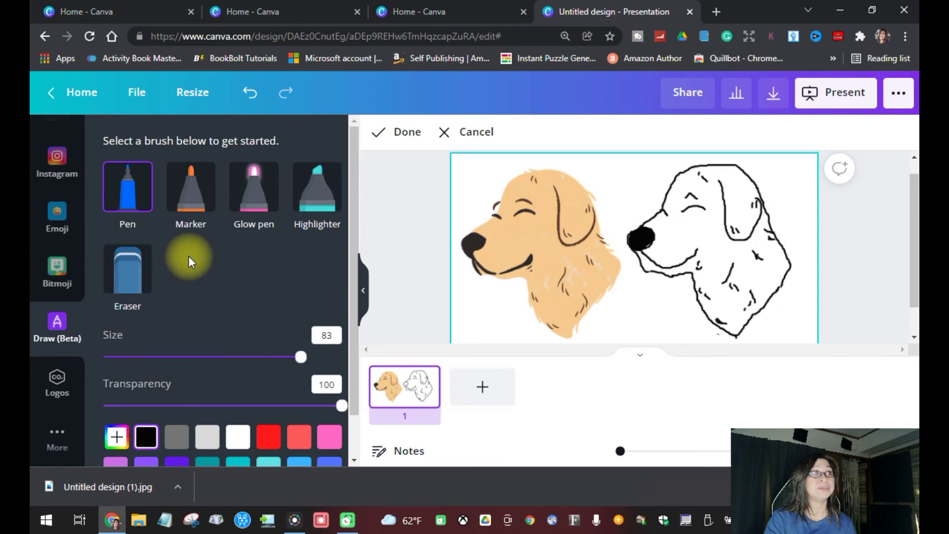
pyautogui.click(409, 132)
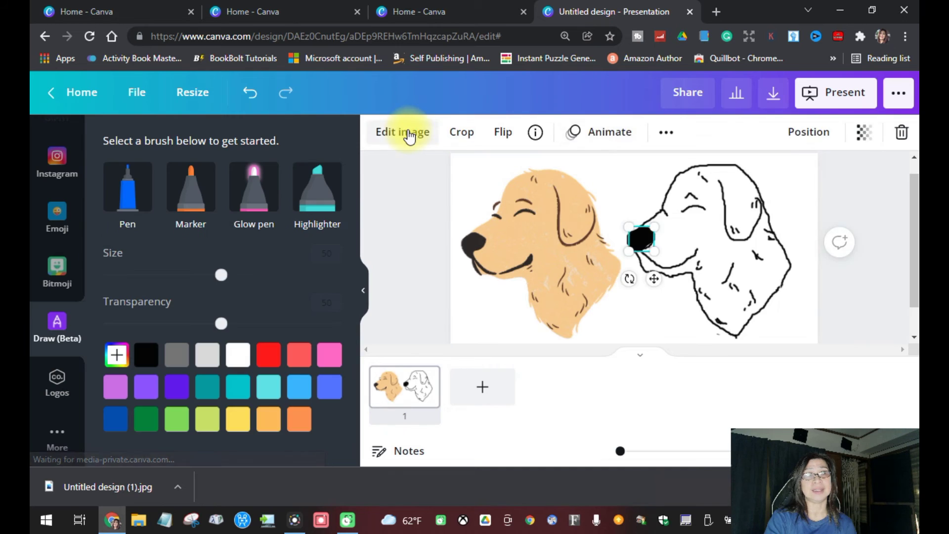
# Move the outline dog into place, position its nose dot, and set the Pen to size 20.
pyautogui.moveTo(636, 229); pyautogui.dragTo(596, 242)
pyautogui.click(633, 221)
pyautogui.click(716, 239)
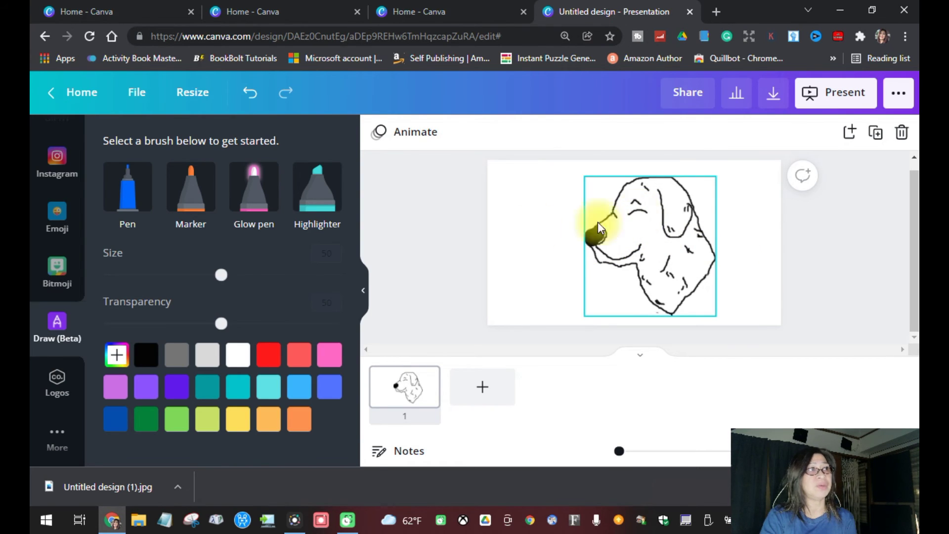
pyautogui.click(122, 190)
pyautogui.moveTo(138, 275); pyautogui.dragTo(150, 276)
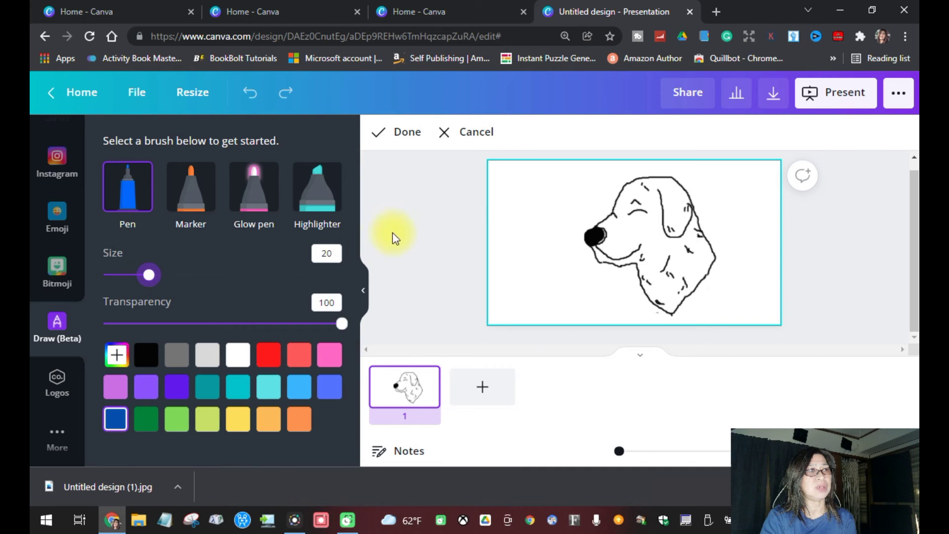
# Dot a black eye on the dog with a size-60 pen, then select the slide page.
pyautogui.moveTo(153, 272); pyautogui.dragTo(246, 277)
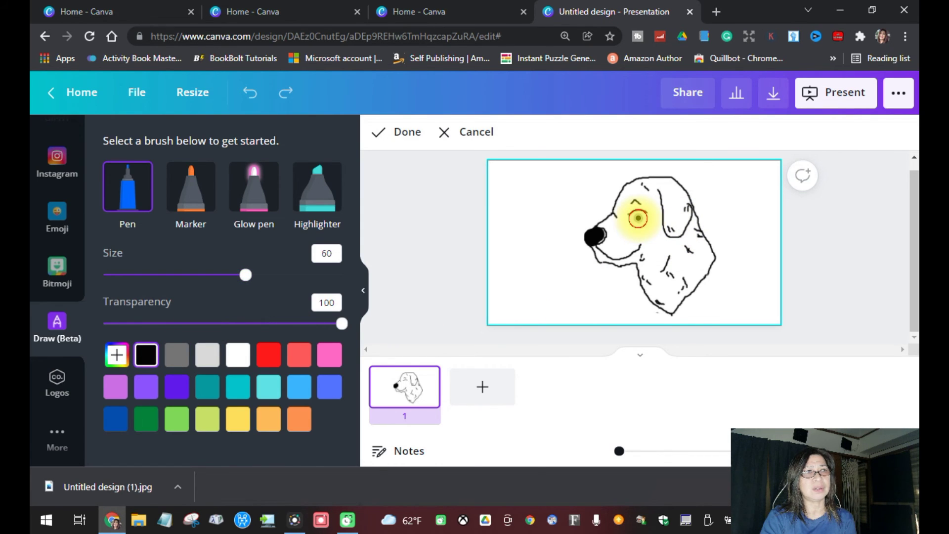
pyautogui.click(638, 218)
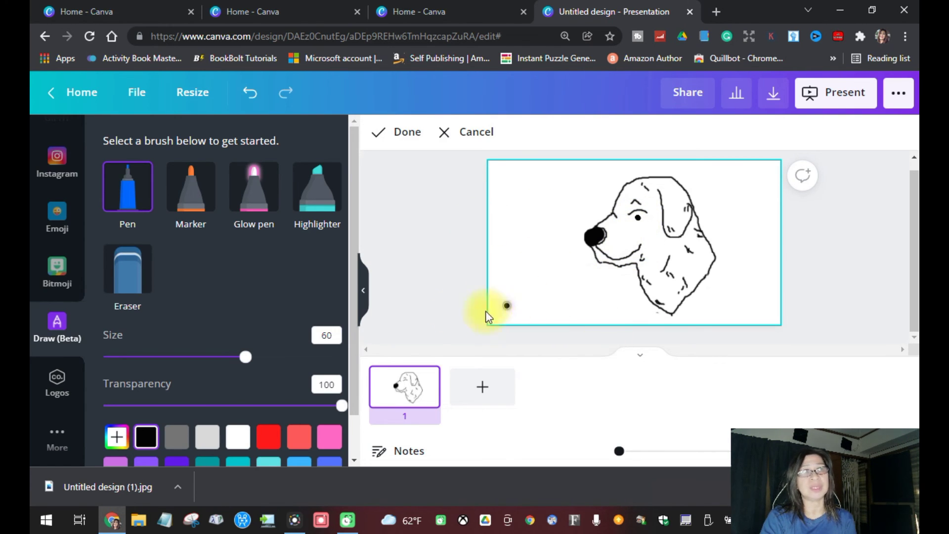
pyautogui.click(405, 140)
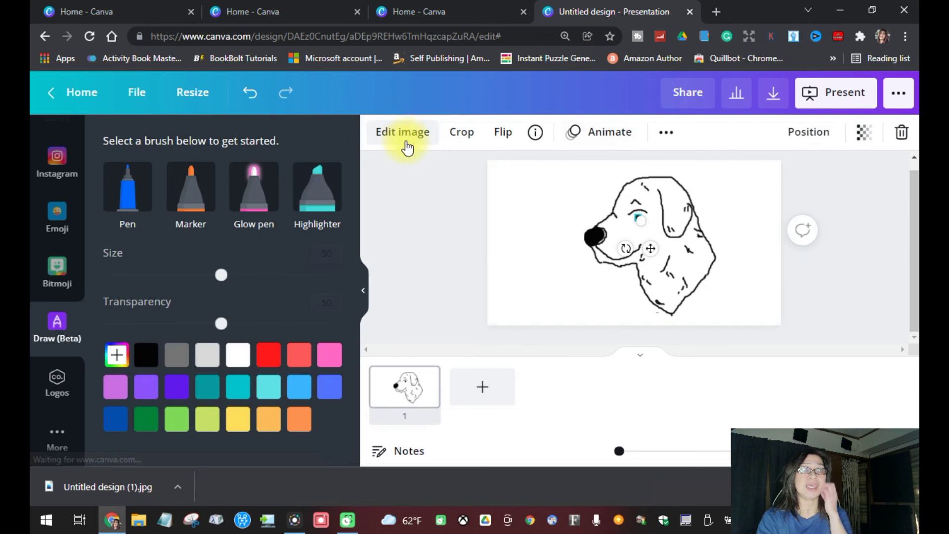
pyautogui.click(554, 303)
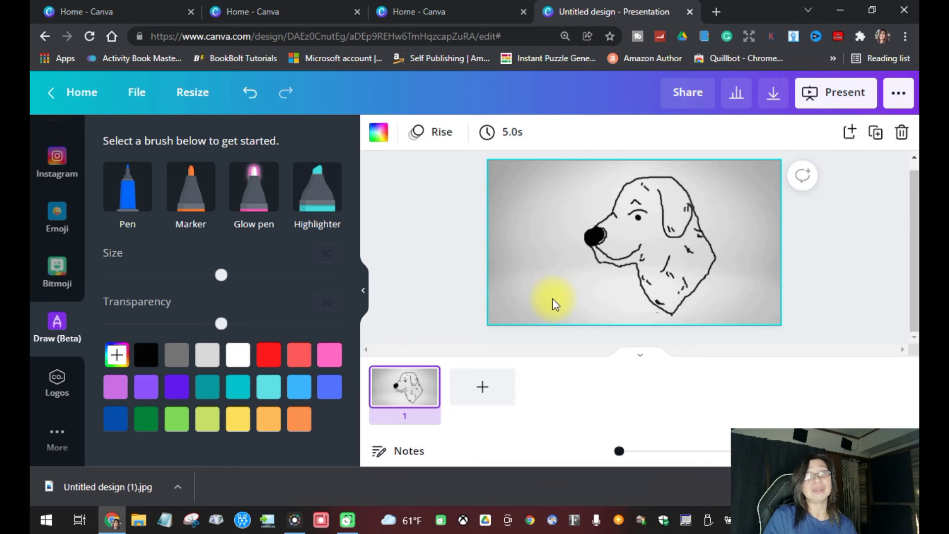